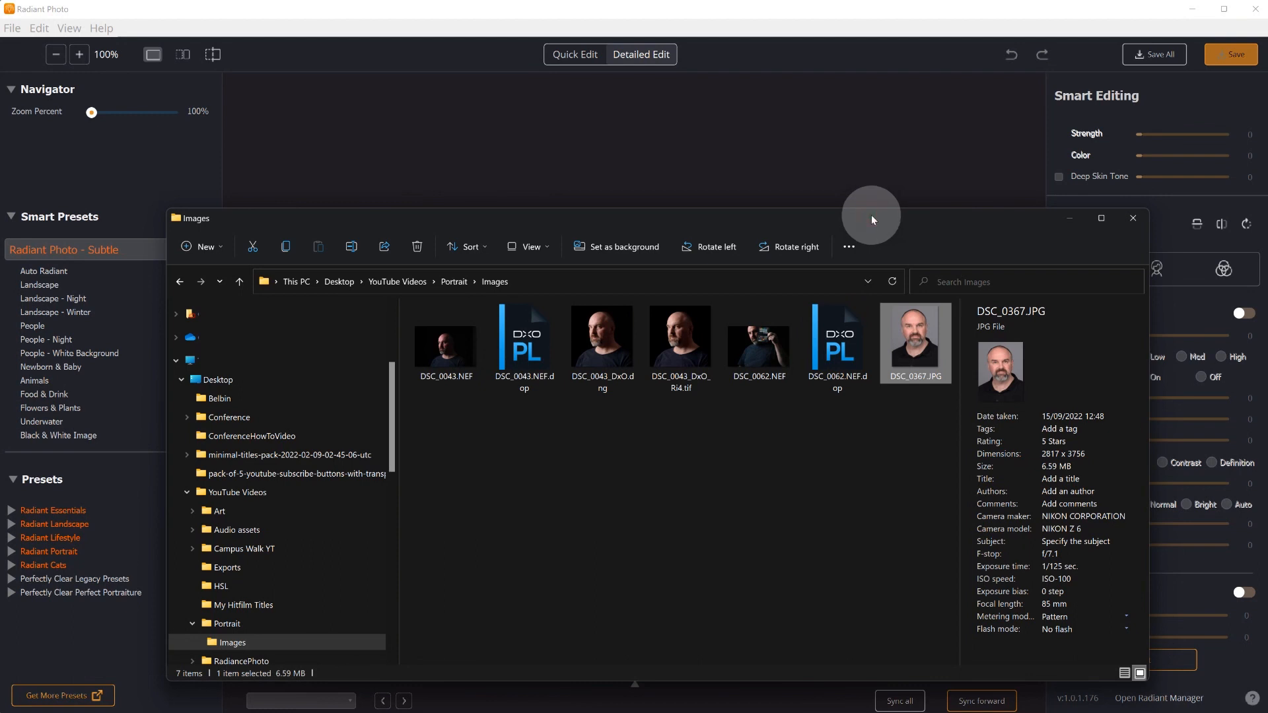
# Load the portrait DSC_0367.JPG from the Portrait > Images folder into Radiant Photo.
pyautogui.moveTo(871, 216); pyautogui.dragTo(872, 213)
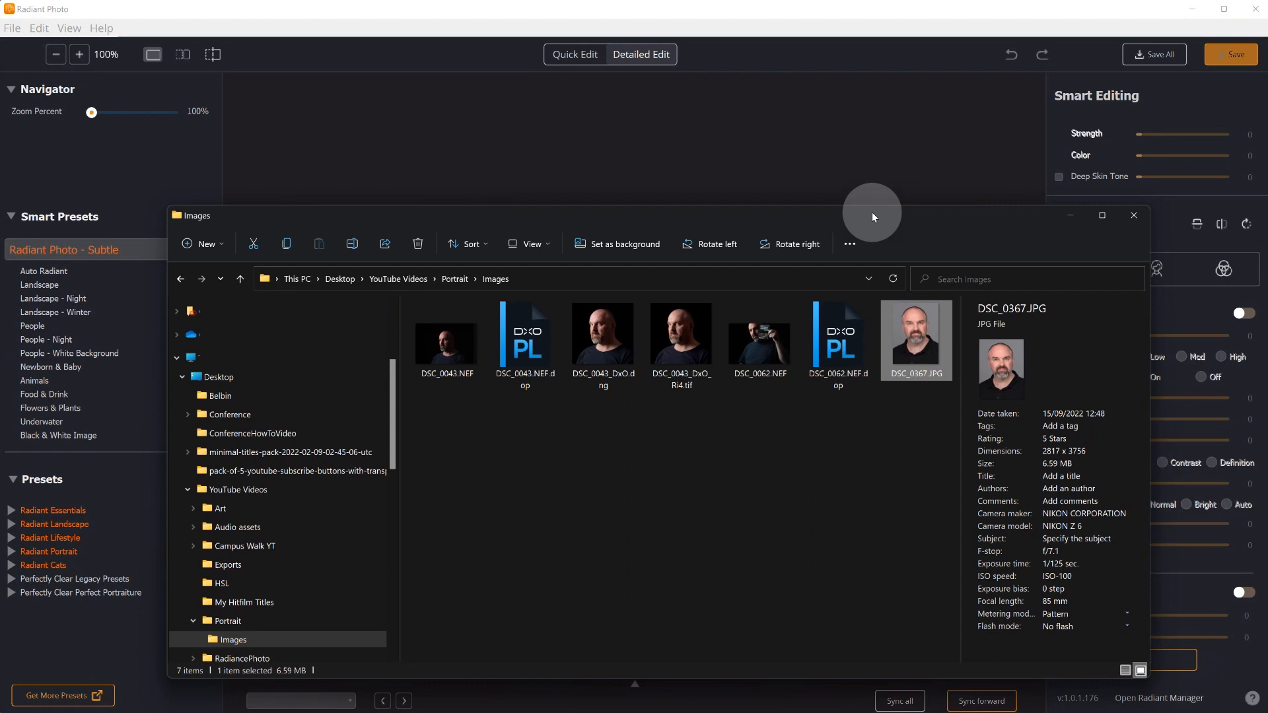
pyautogui.moveTo(872, 212); pyautogui.dragTo(876, 208)
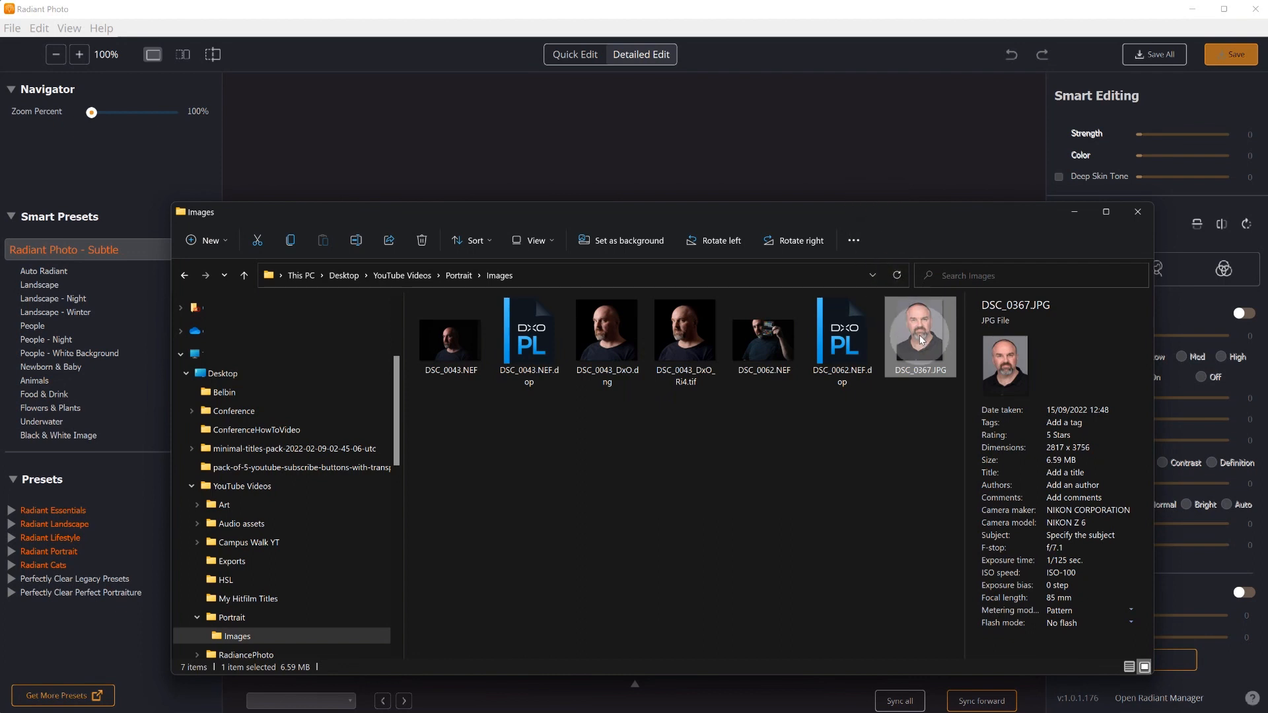
pyautogui.moveTo(922, 340); pyautogui.dragTo(707, 145)
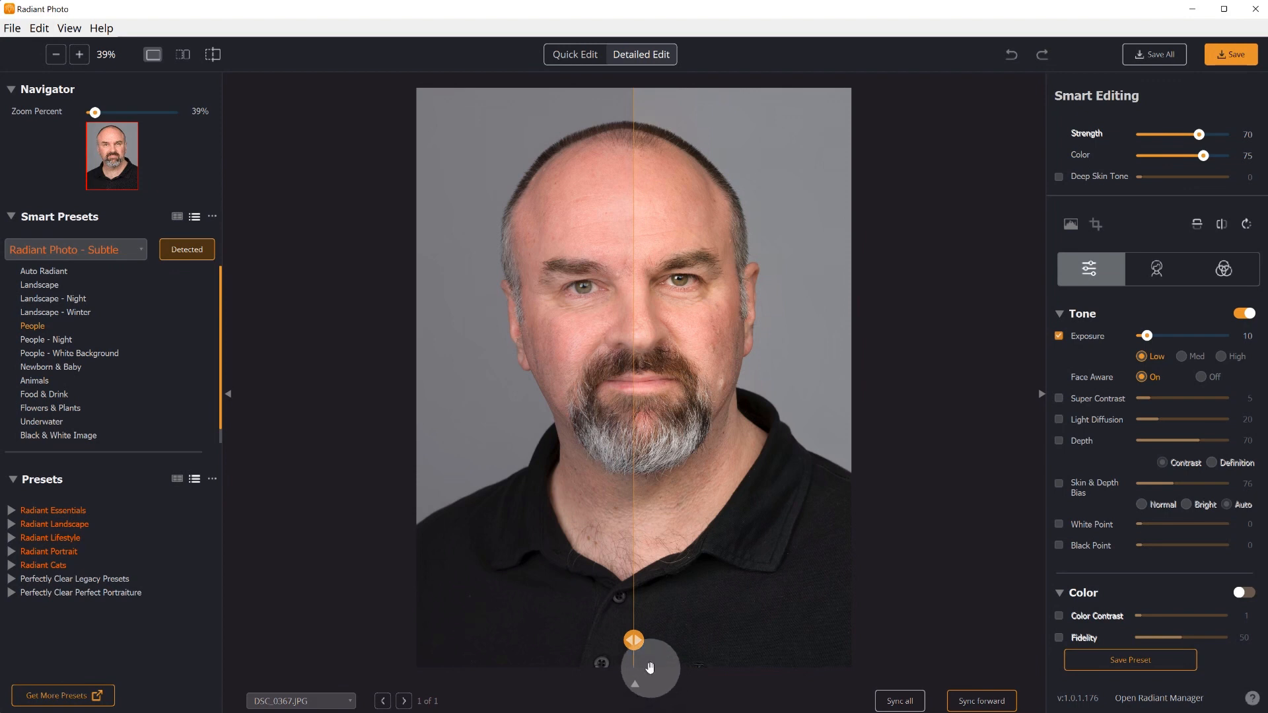
# Compare the portrait before and after the automatic correction, both as a whole and at 100% on the neck and black shirt.
pyautogui.moveTo(633, 639); pyautogui.dragTo(591, 587)
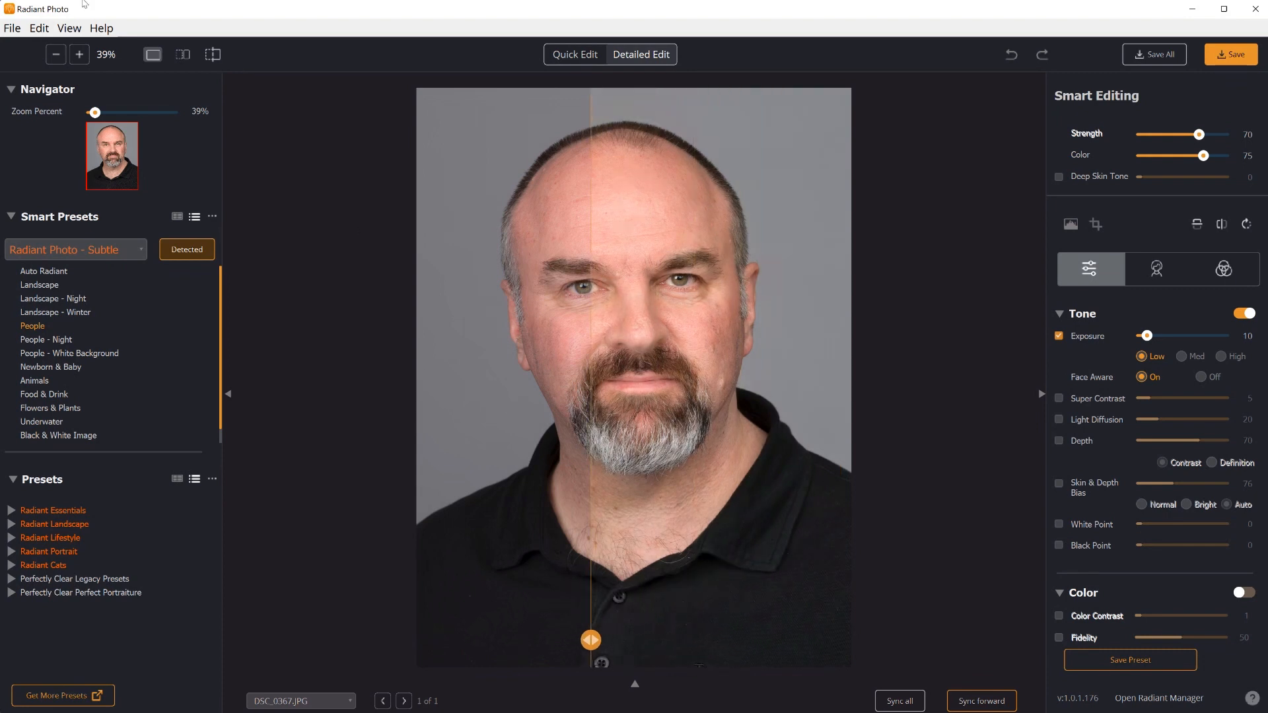
pyautogui.click(106, 54)
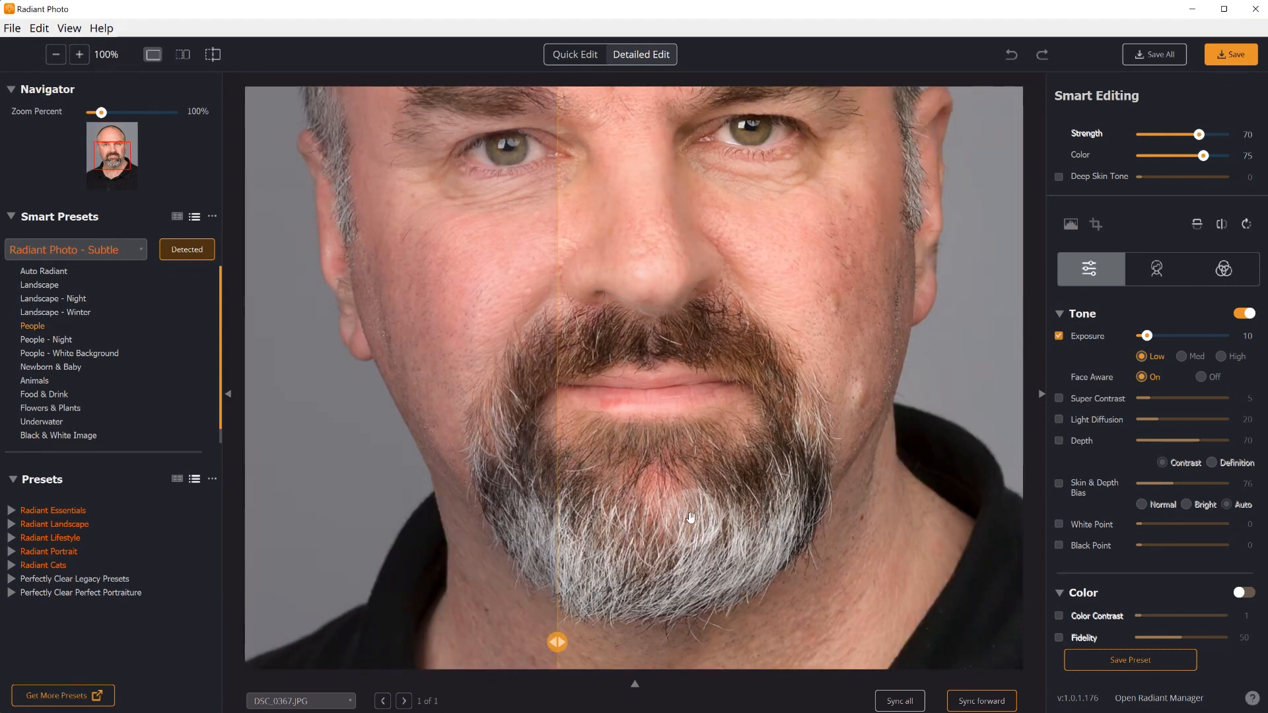
pyautogui.scroll(-5, 694, 518)
pyautogui.scroll(-3, 759, 529)
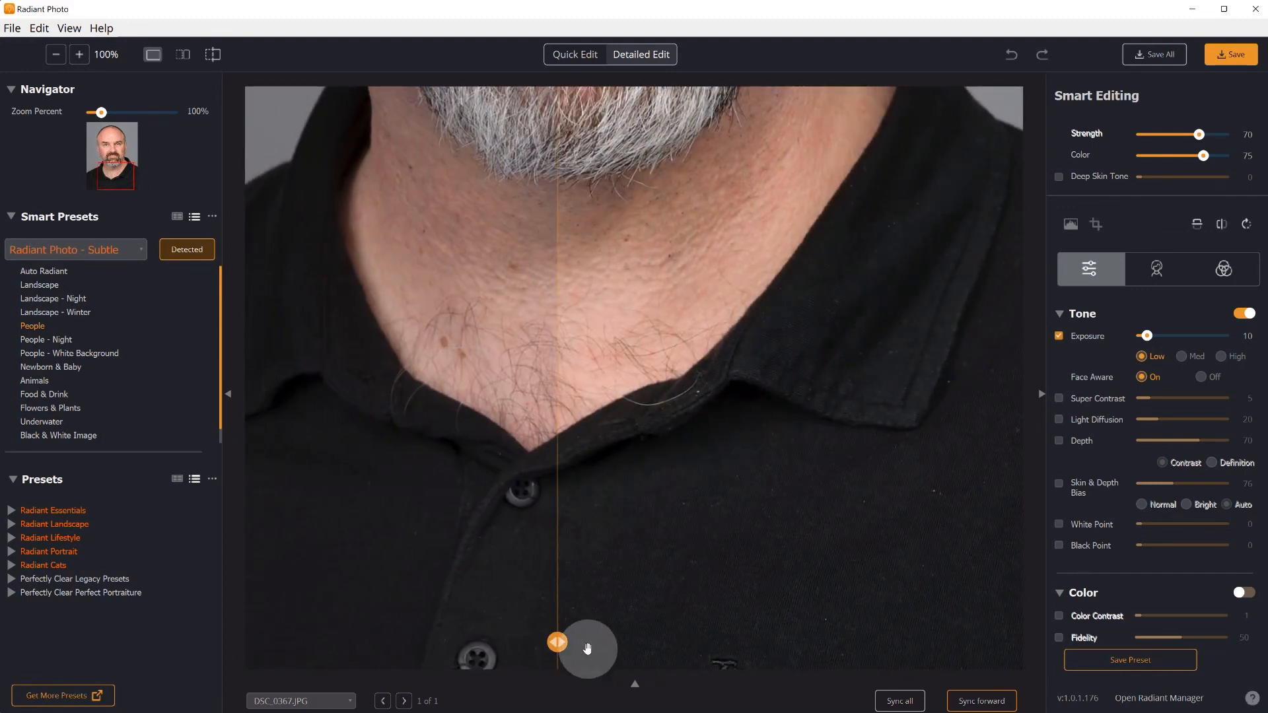
pyautogui.moveTo(557, 642); pyautogui.dragTo(605, 597)
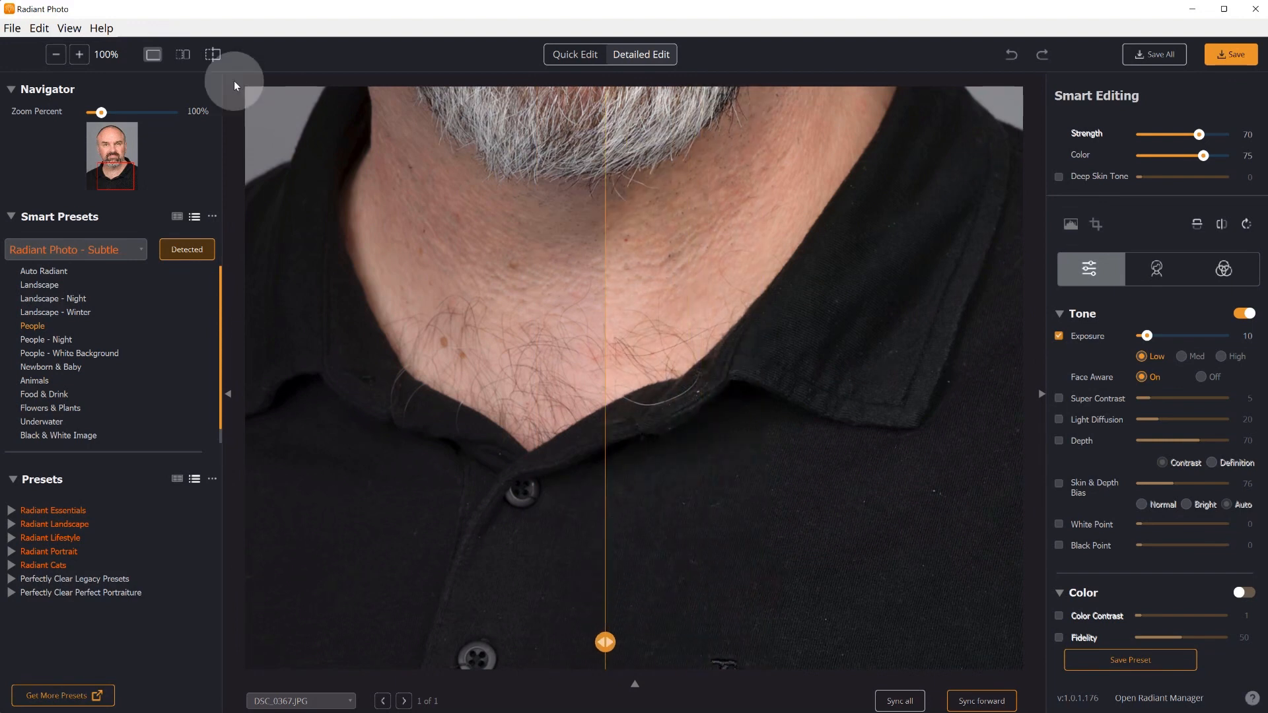
pyautogui.click(108, 54)
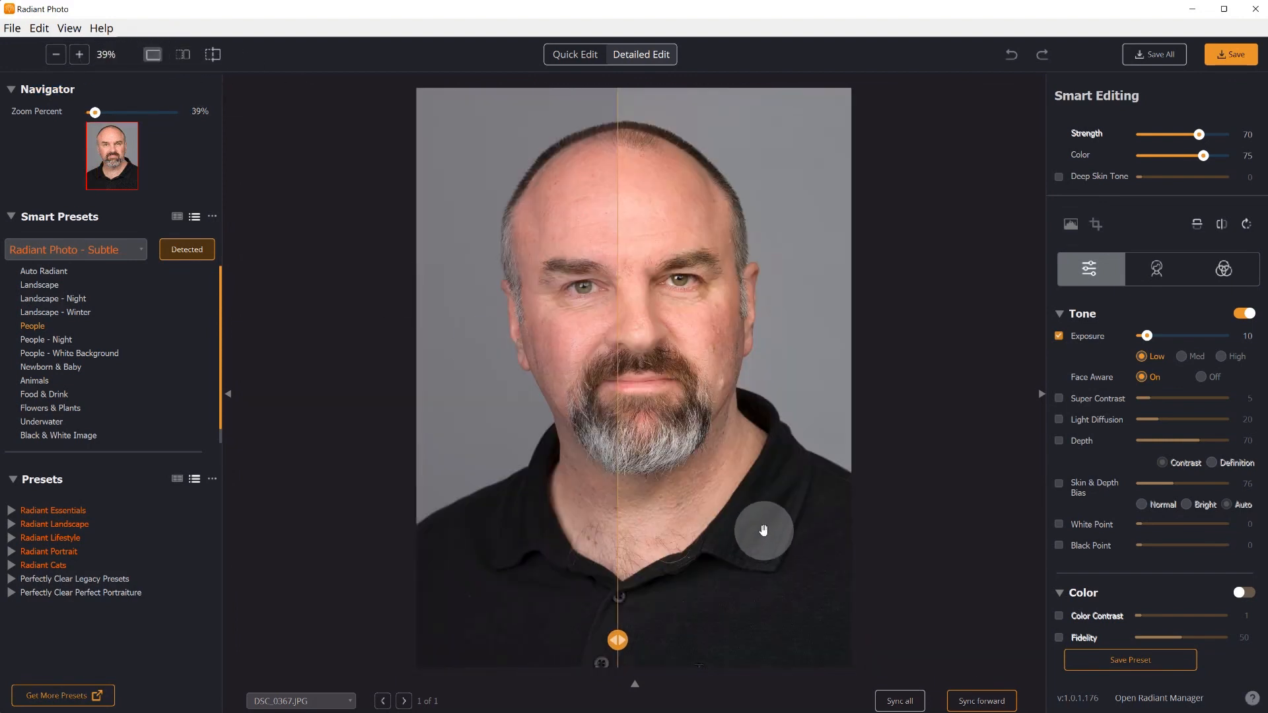
# Look at the Quick Edit controls, return to Detailed Edit, and set the Smart Editing Color to 70.
pyautogui.click(573, 55)
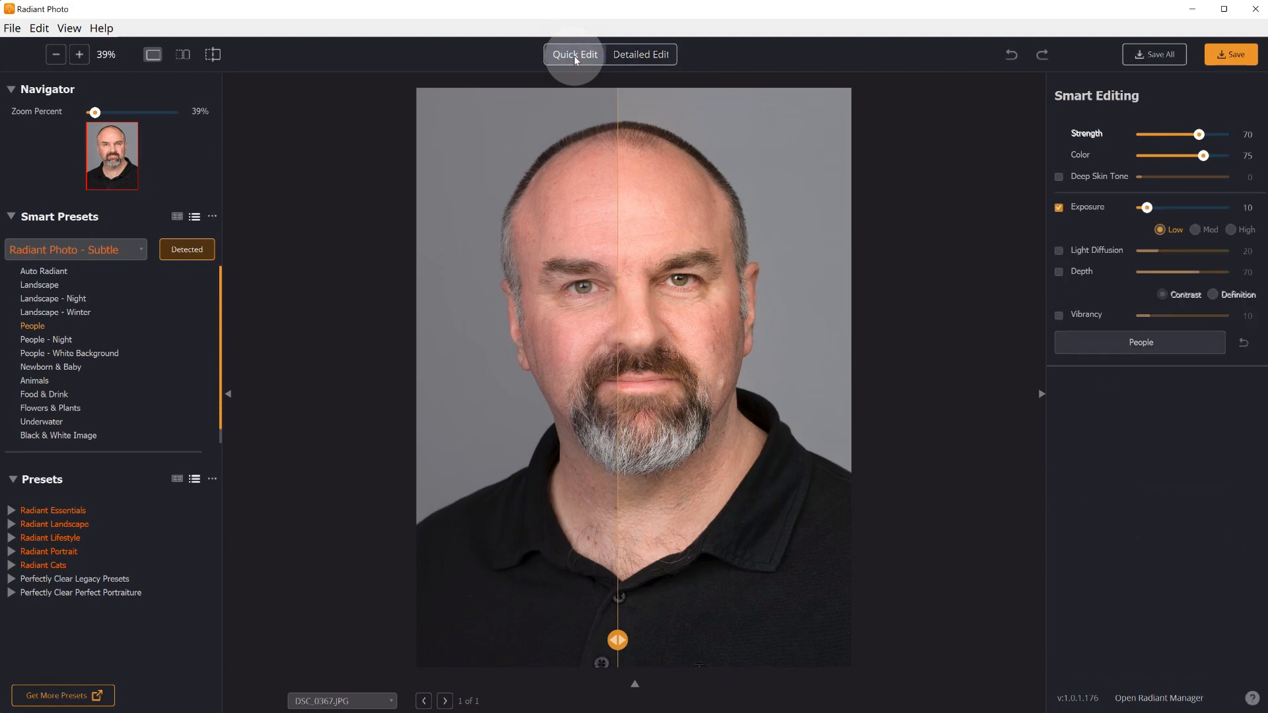
pyautogui.click(644, 56)
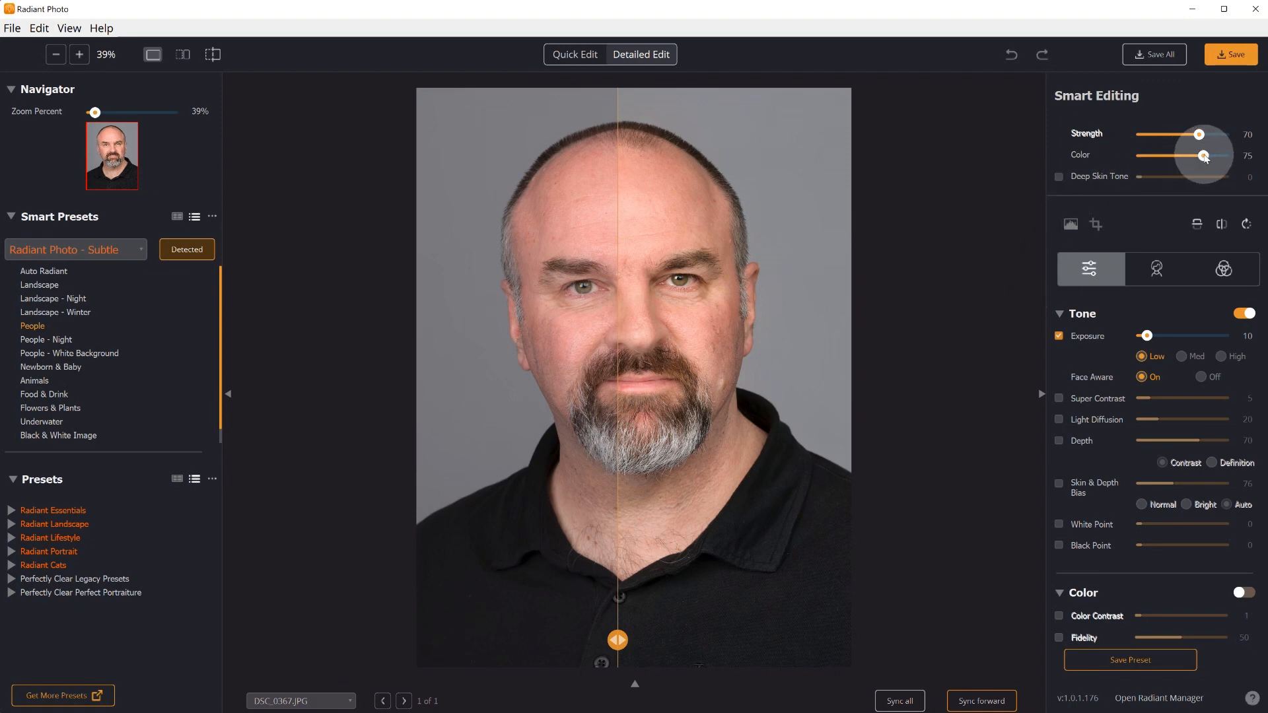
pyautogui.moveTo(1205, 157); pyautogui.dragTo(1181, 157)
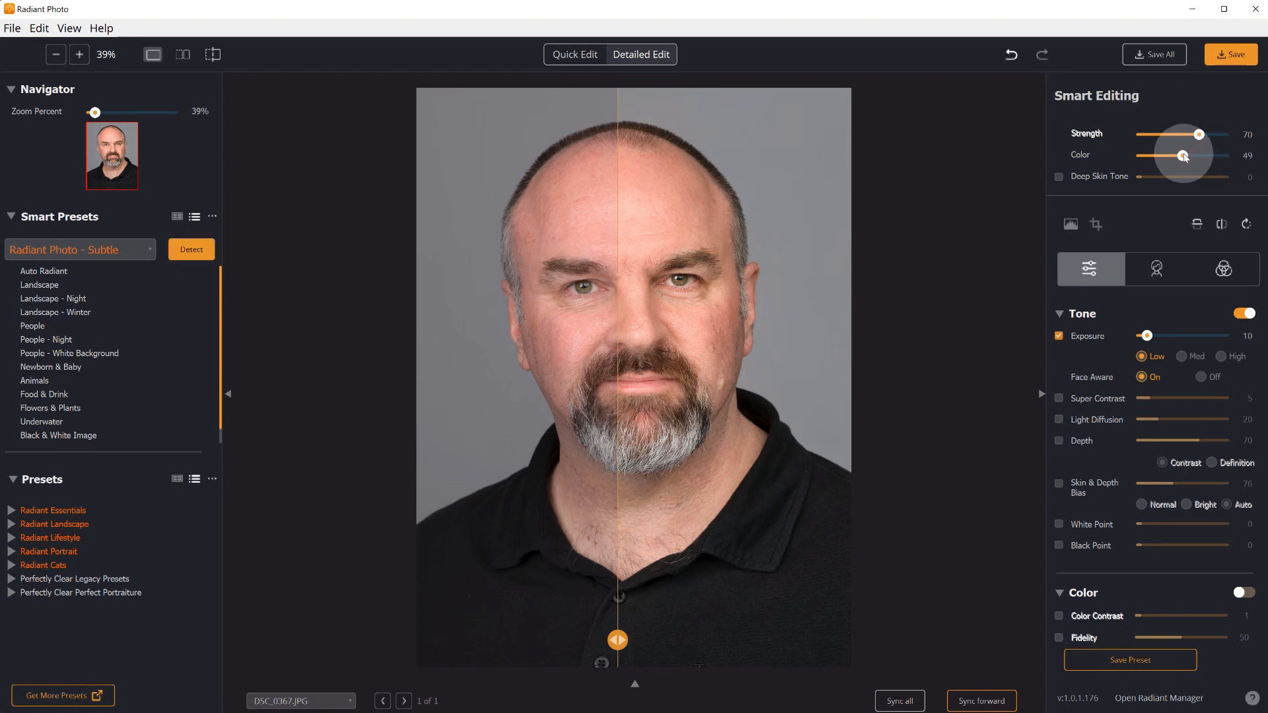
pyautogui.moveTo(1183, 157); pyautogui.dragTo(1200, 156)
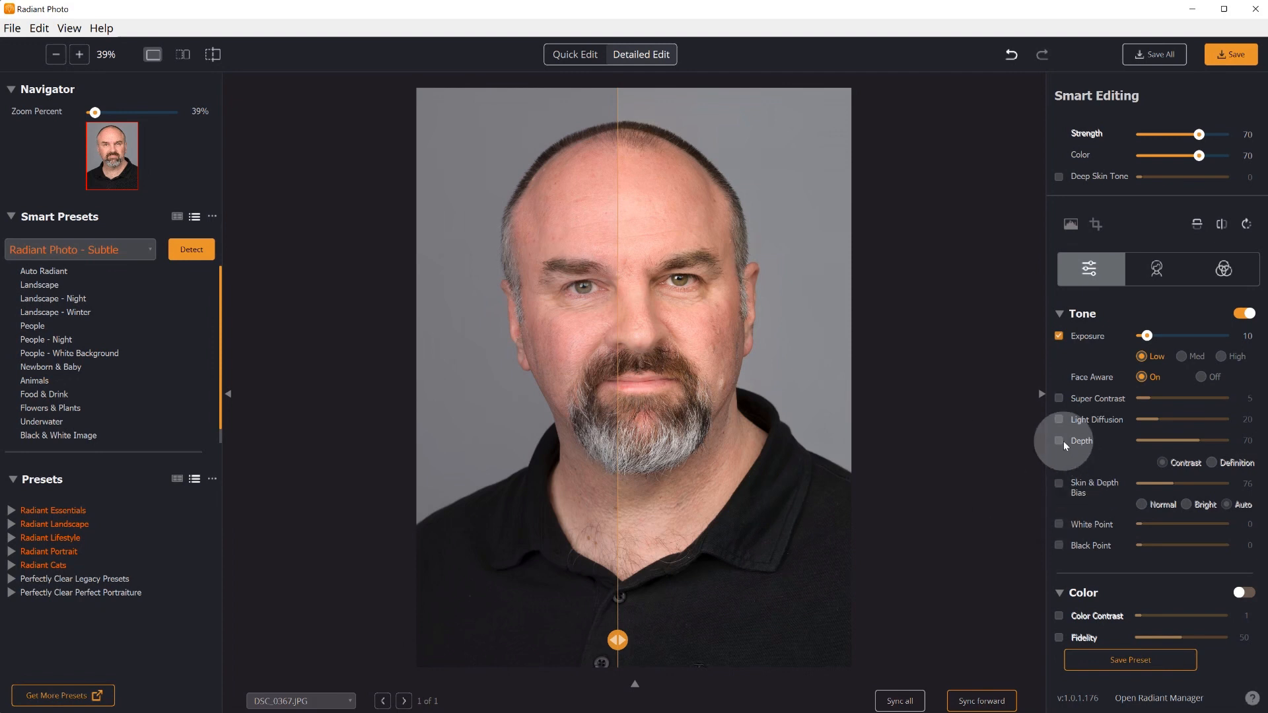
# Enable Skin & Depth Bias in Normal mode, compare its effect on the portrait, and set its strength to 90.
pyautogui.click(1059, 484)
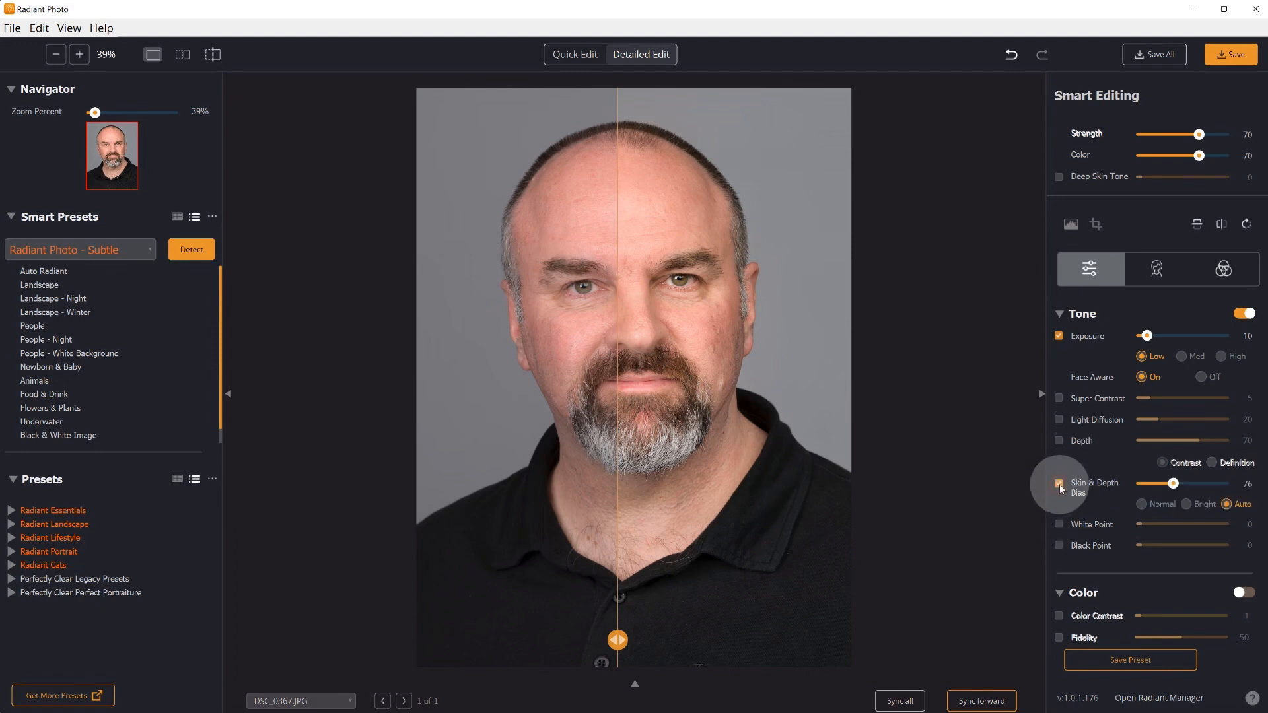
pyautogui.click(1141, 504)
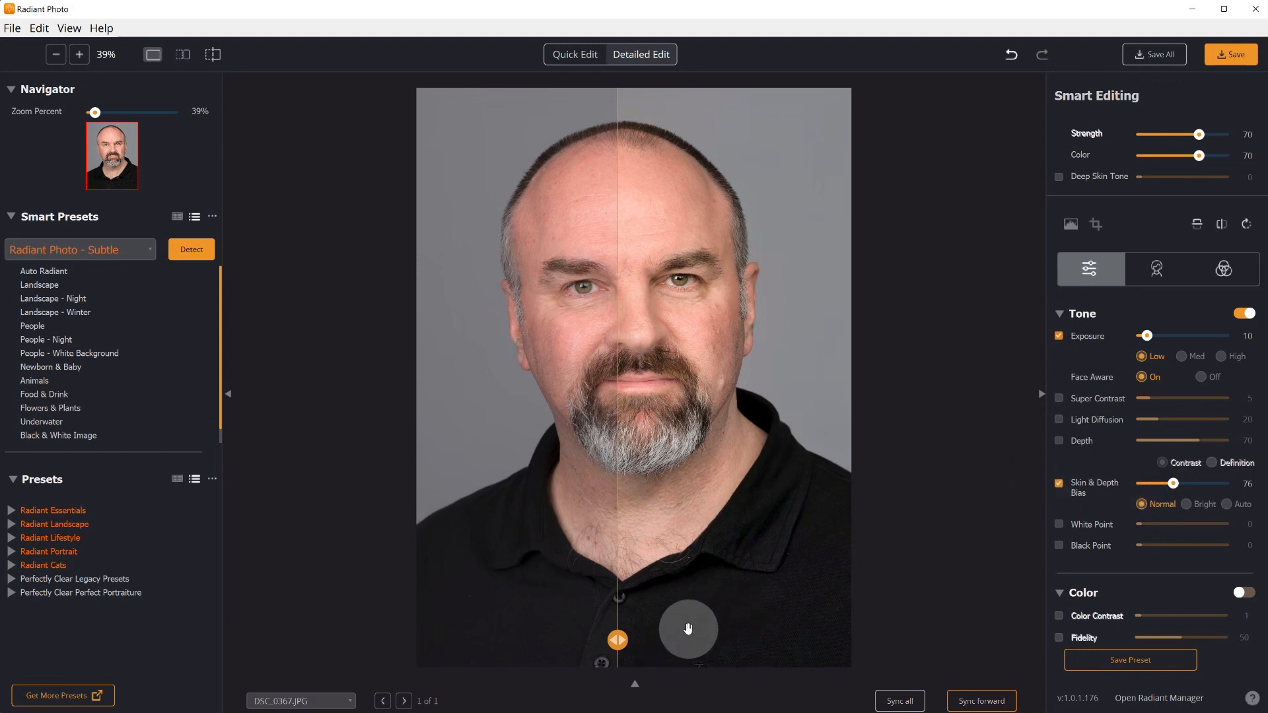
pyautogui.moveTo(618, 640)
pyautogui.mouseDown()
pyautogui.moveTo(785, 635)
pyautogui.moveTo(634, 637)
pyautogui.mouseUp()
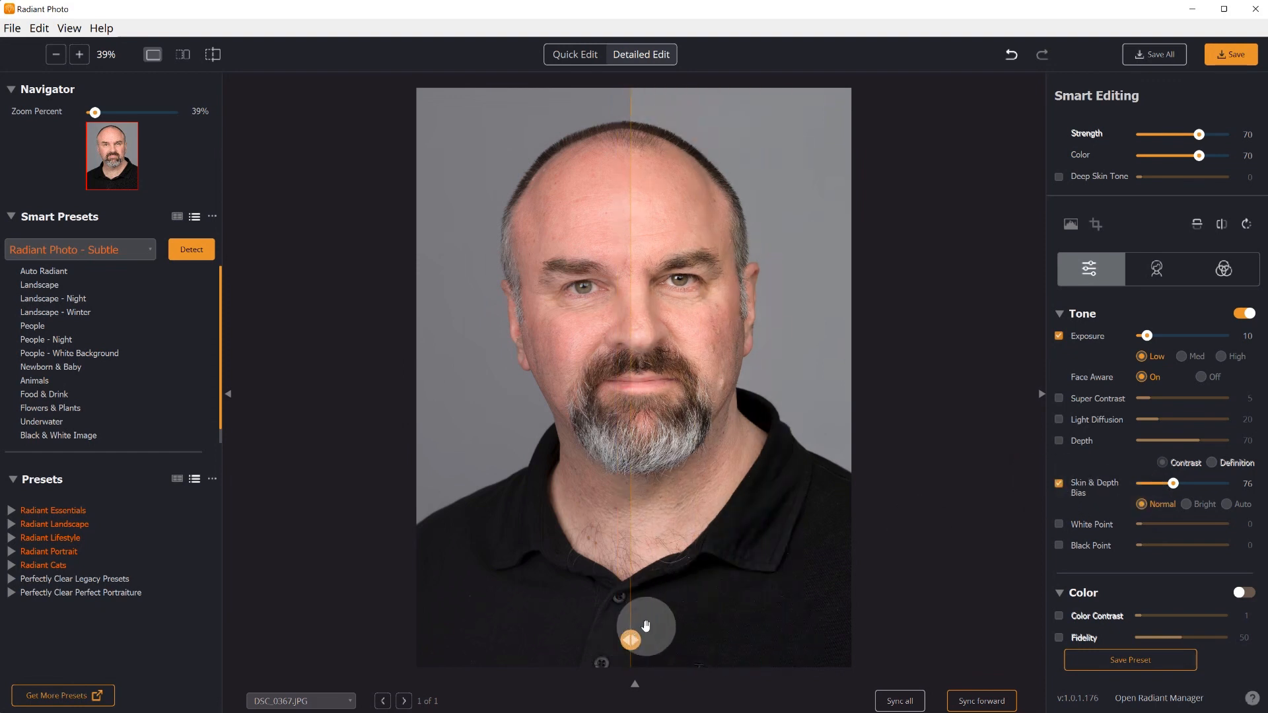
pyautogui.click(1060, 482)
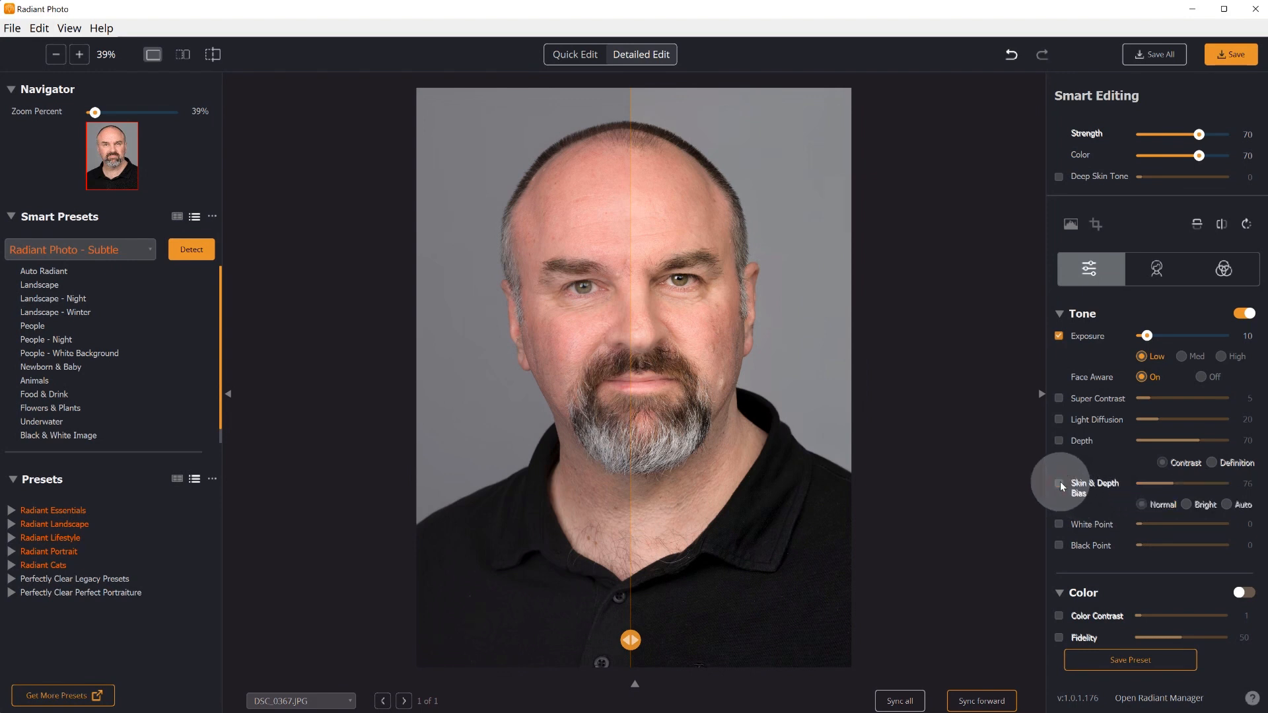
pyautogui.click(1060, 481)
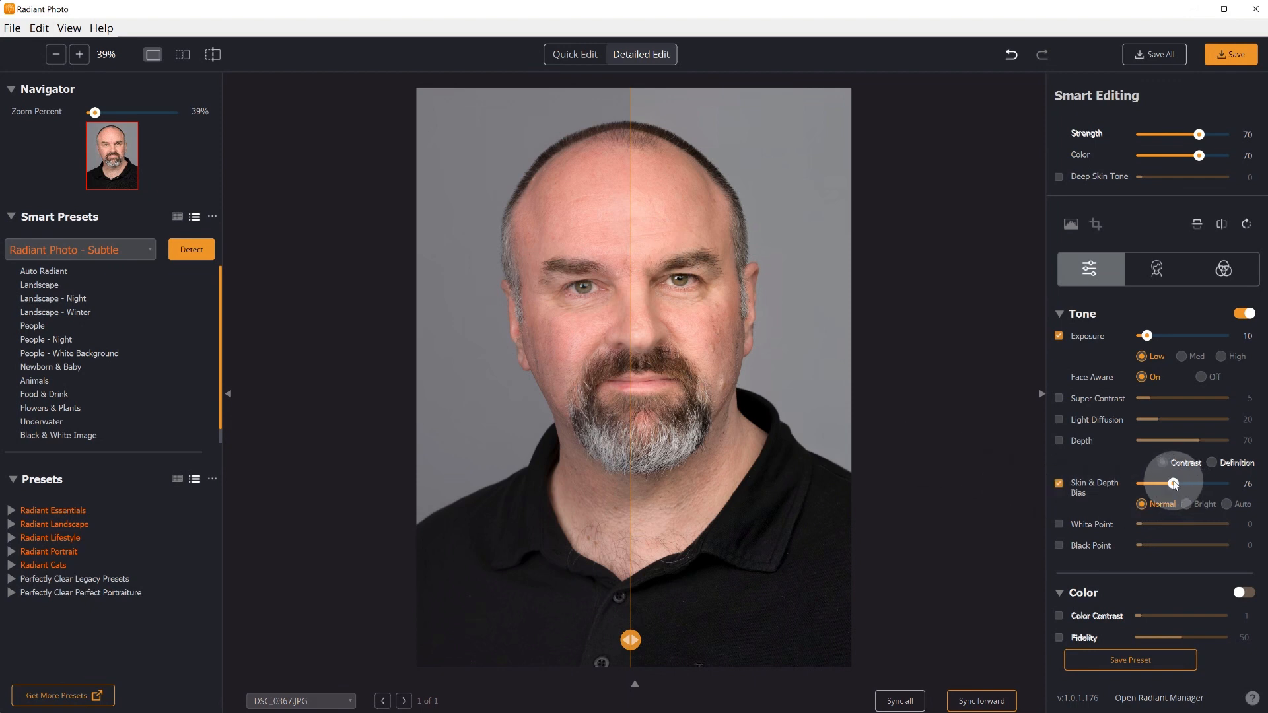
pyautogui.moveTo(1173, 484); pyautogui.dragTo(1179, 484)
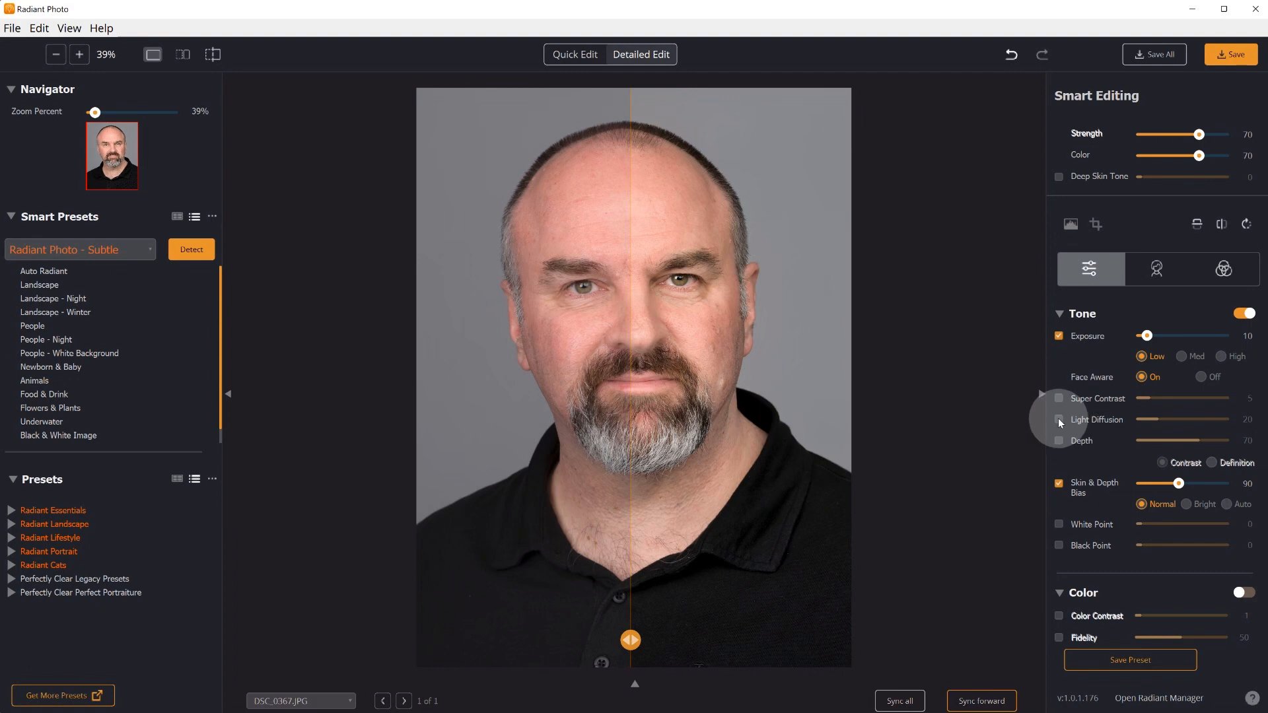
# Show the corrected version across the whole portrait and enable Light Diffusion at 20.
pyautogui.moveTo(630, 639); pyautogui.dragTo(159, 594)
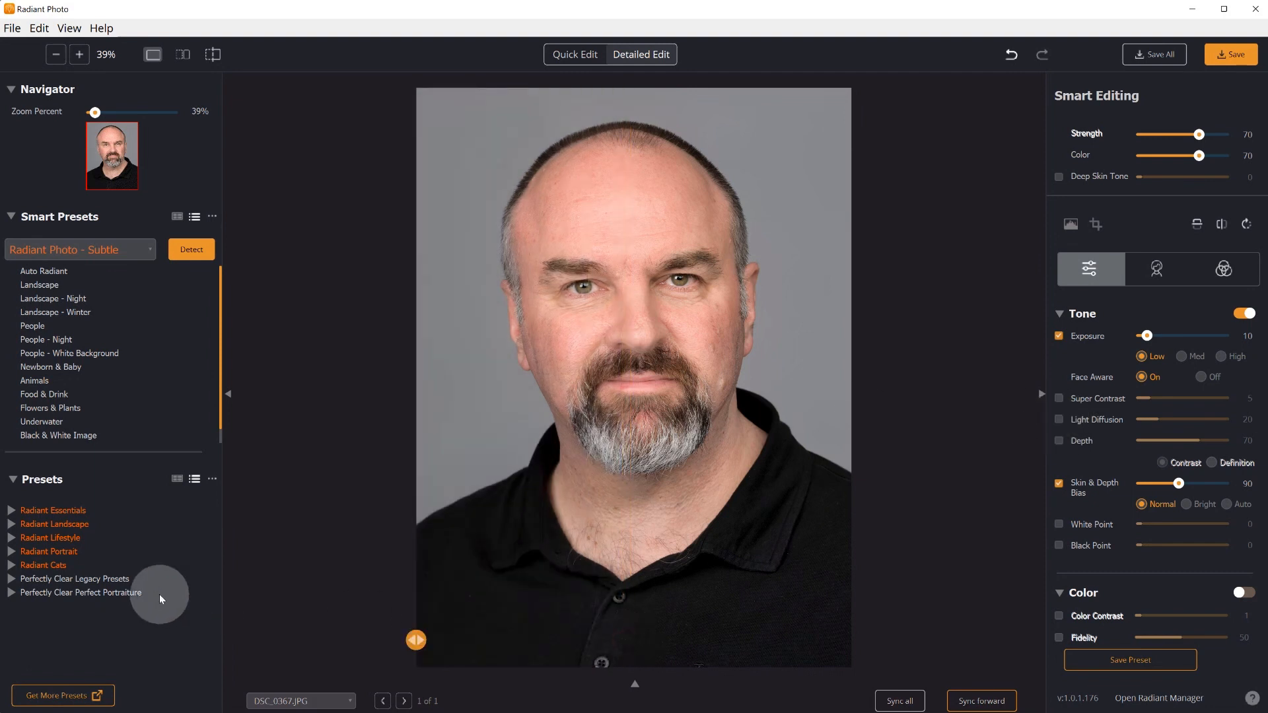
pyautogui.click(1059, 418)
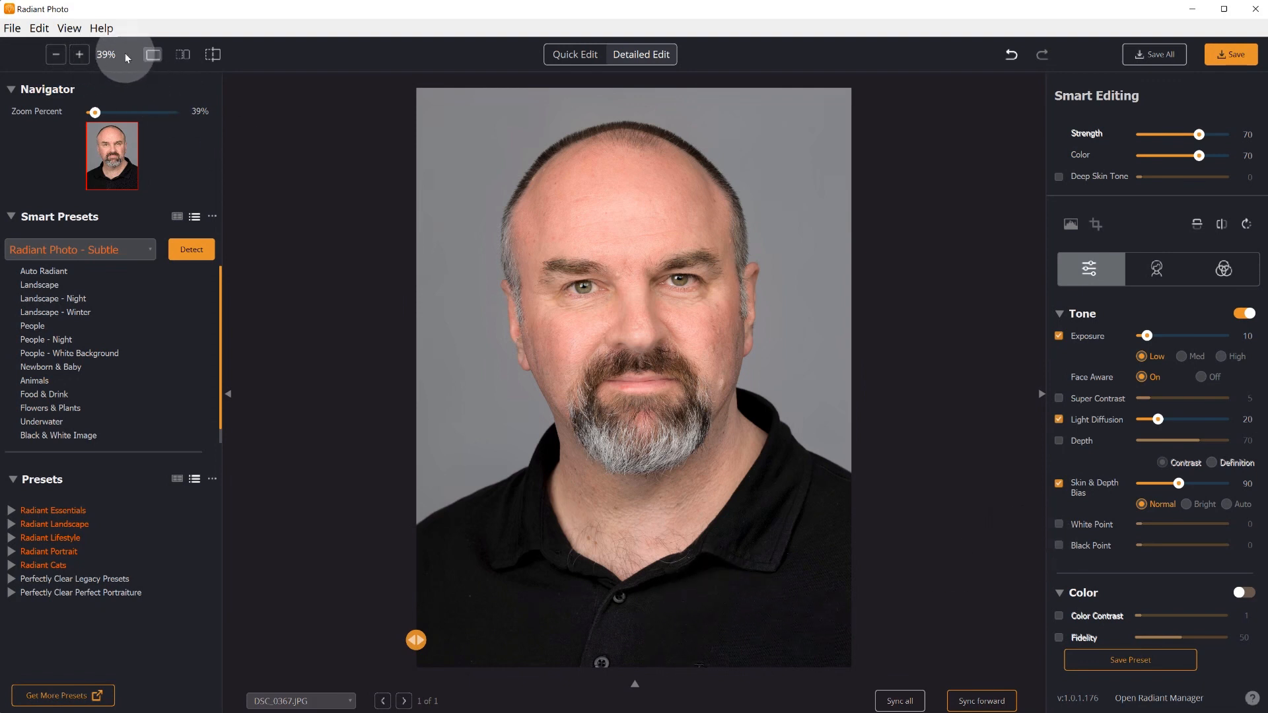
# Try Black Point values up to 20 while inspecting the black shirt at 100%, and turn that adjustment off.
pyautogui.click(105, 54)
pyautogui.moveTo(844, 596); pyautogui.dragTo(683, 185)
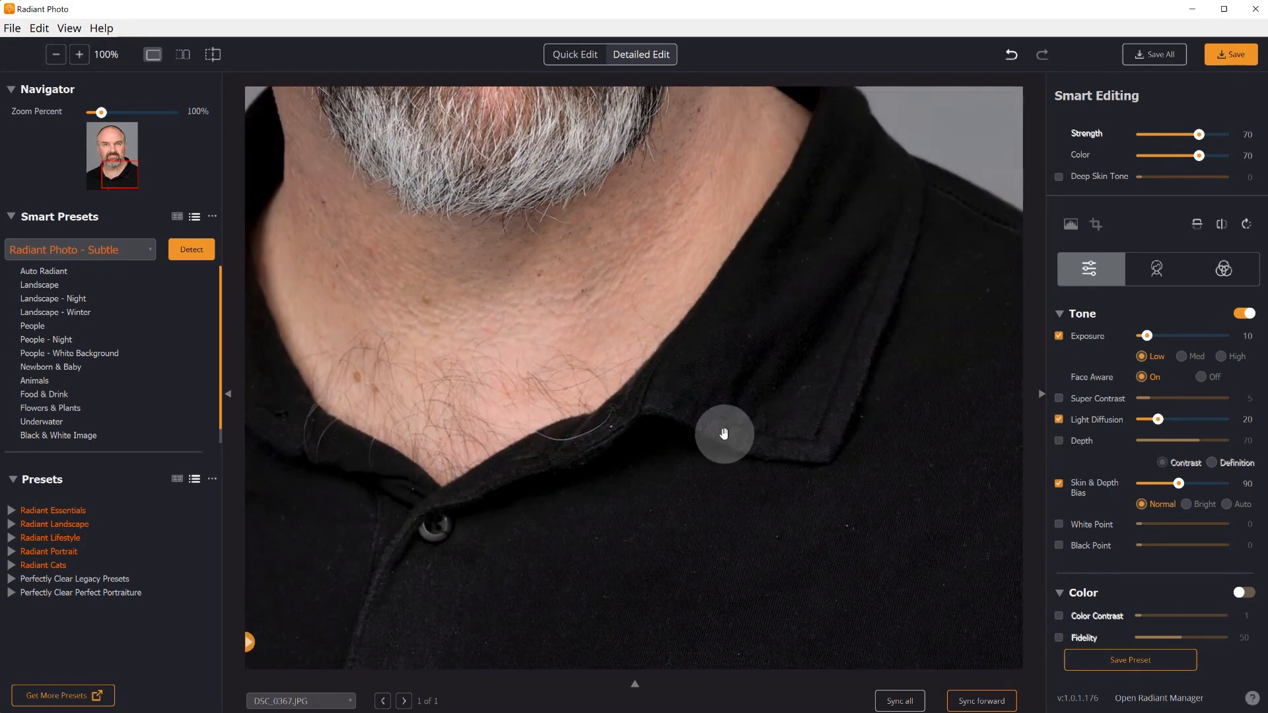
pyautogui.moveTo(724, 434); pyautogui.dragTo(736, 207)
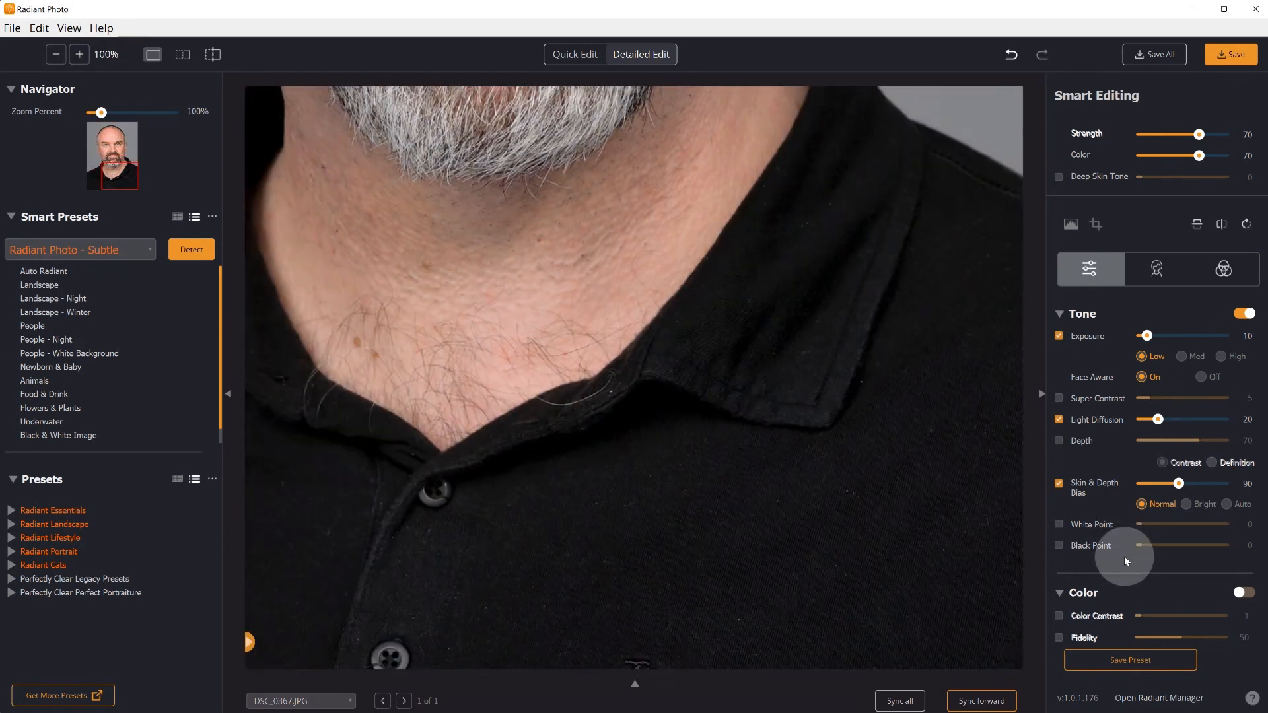
pyautogui.click(1057, 544)
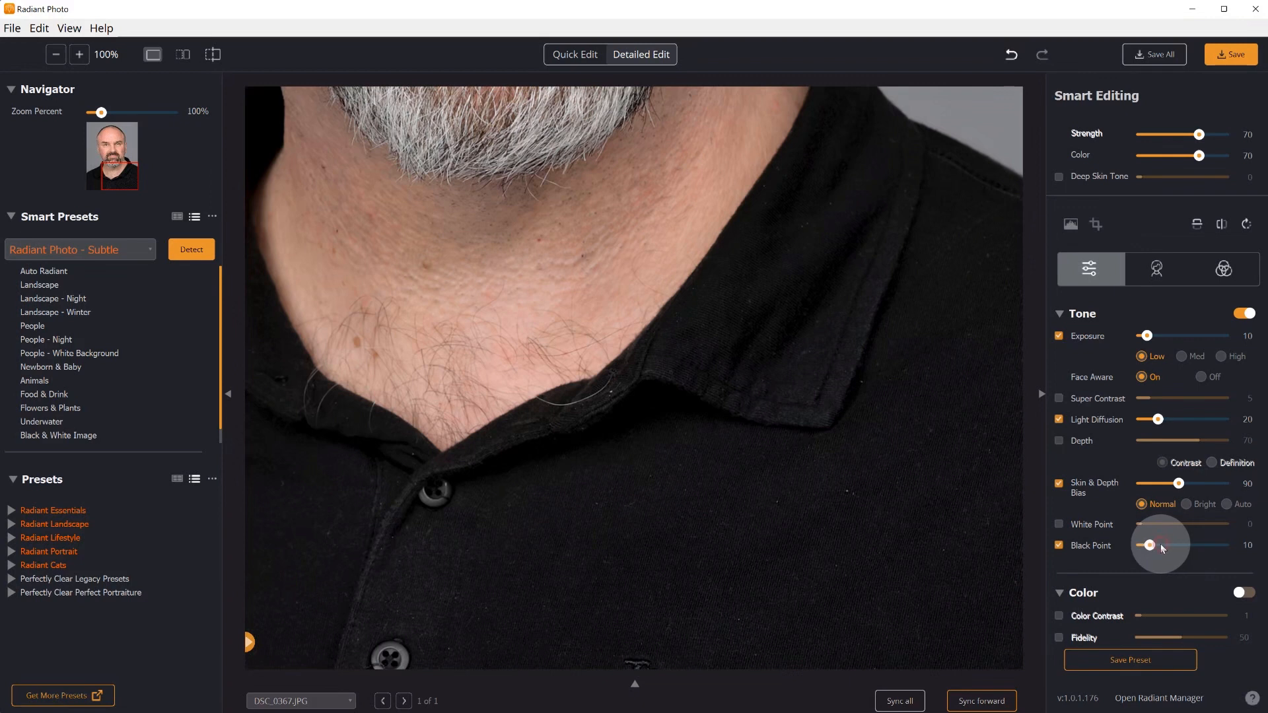
pyautogui.click(1178, 545)
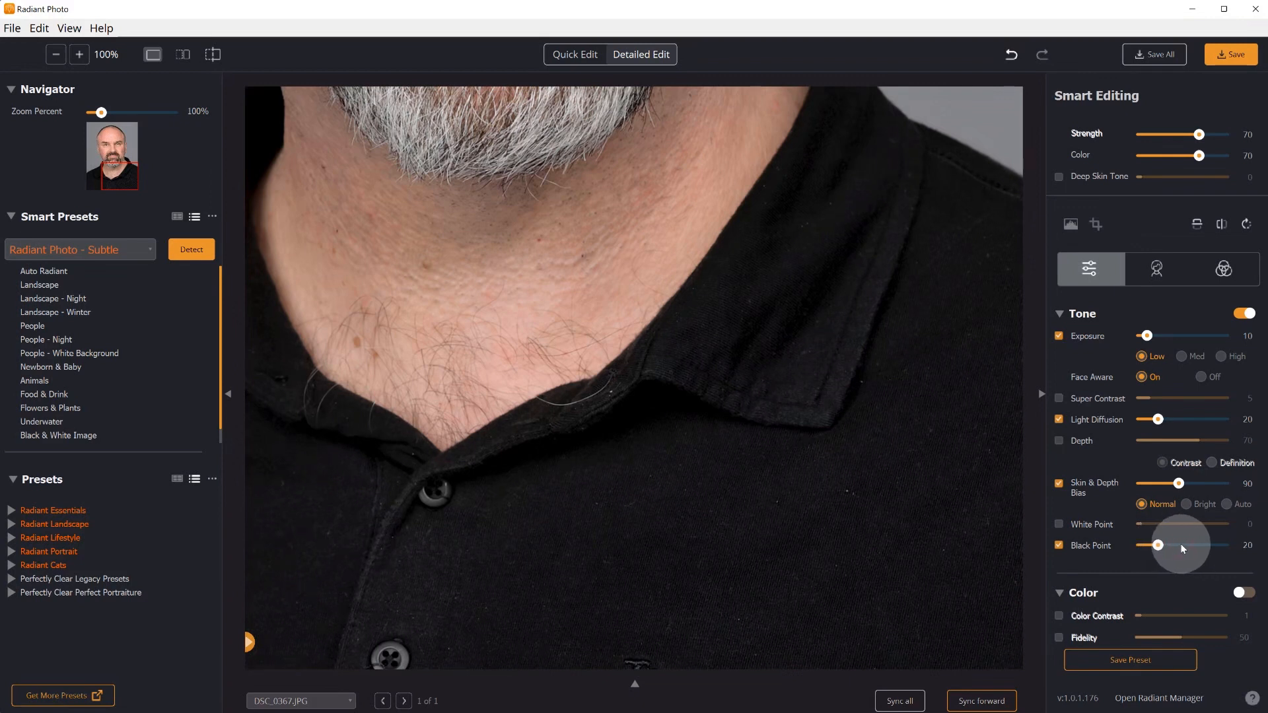
pyautogui.moveTo(1166, 548); pyautogui.dragTo(1003, 552)
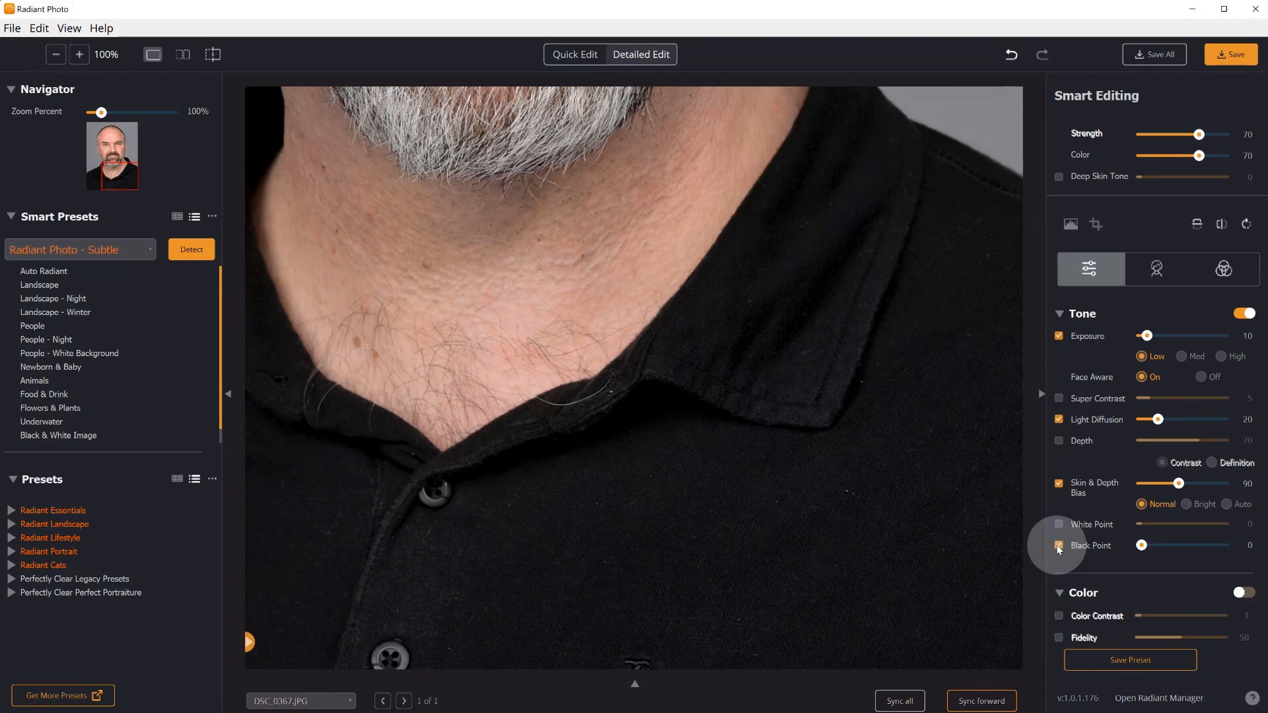
pyautogui.click(1058, 544)
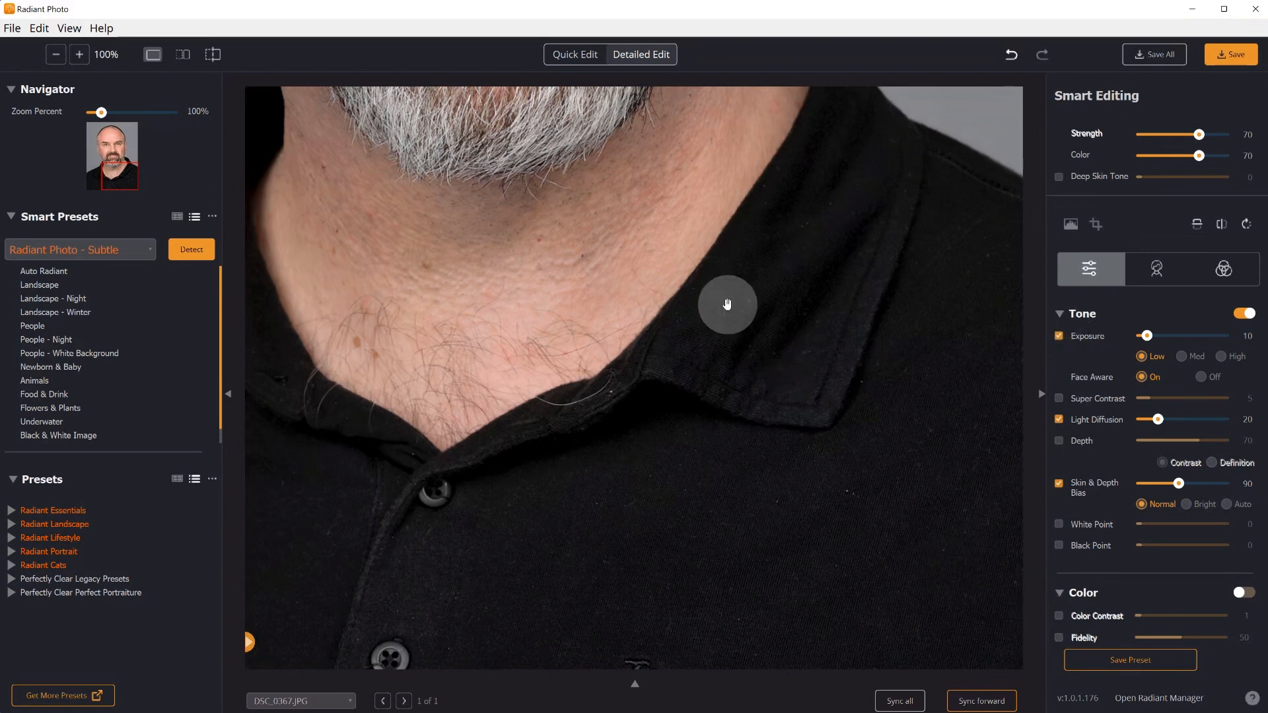
pyautogui.click(102, 54)
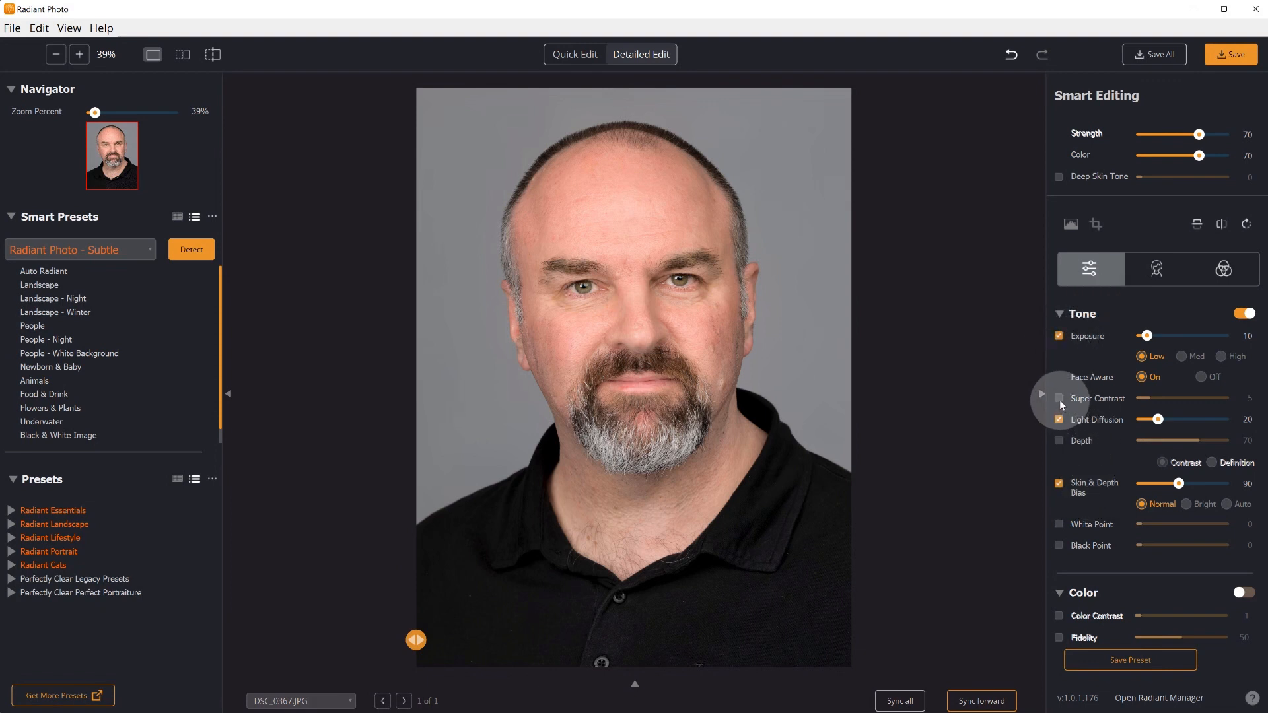
# Enable the Fidelity color adjustment at 50 in Standard mode, toggling it to compare its effect.
pyautogui.scroll(-1, 1128, 599)
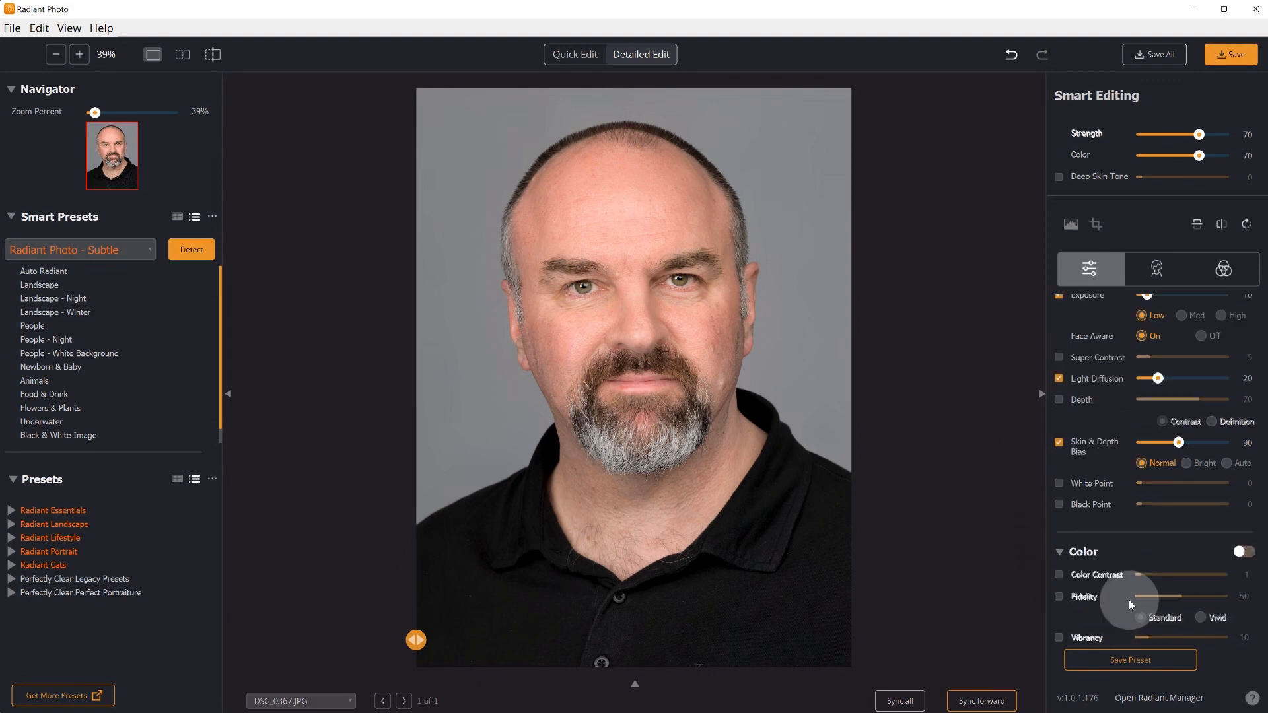
pyautogui.scroll(-2, 1128, 600)
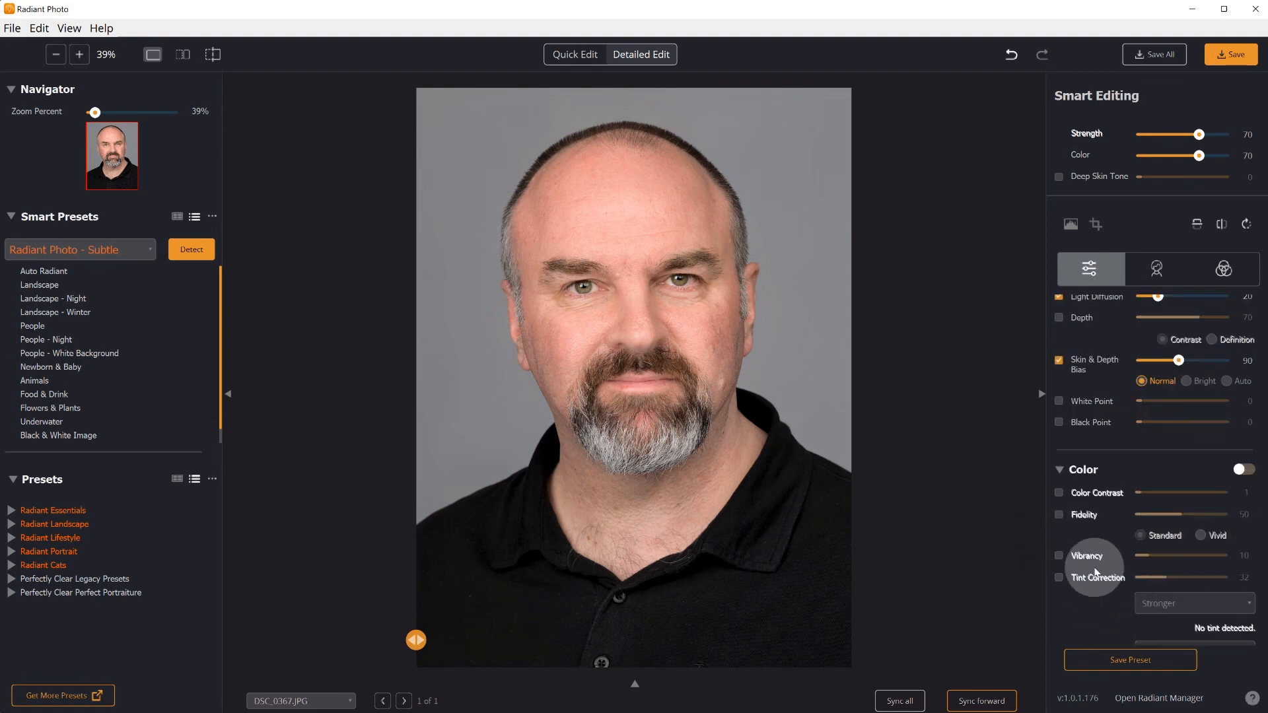
pyautogui.click(1058, 514)
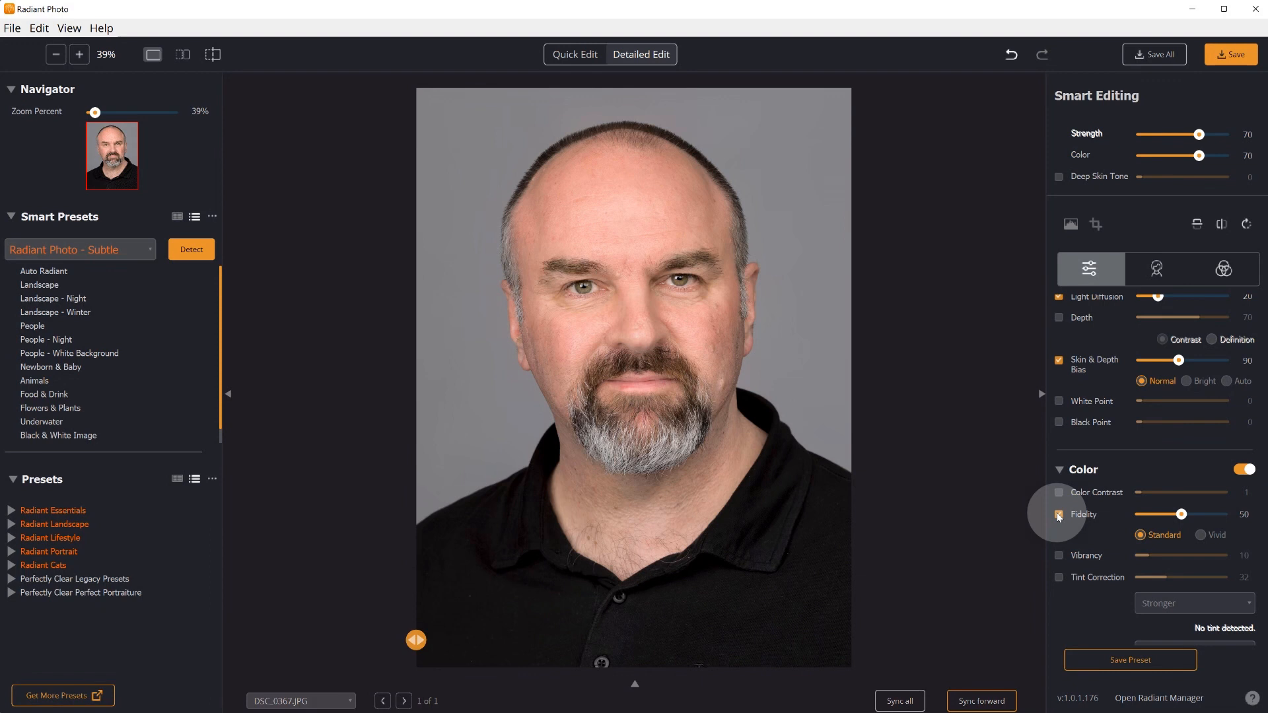
pyautogui.click(1058, 513)
pyautogui.click(1057, 514)
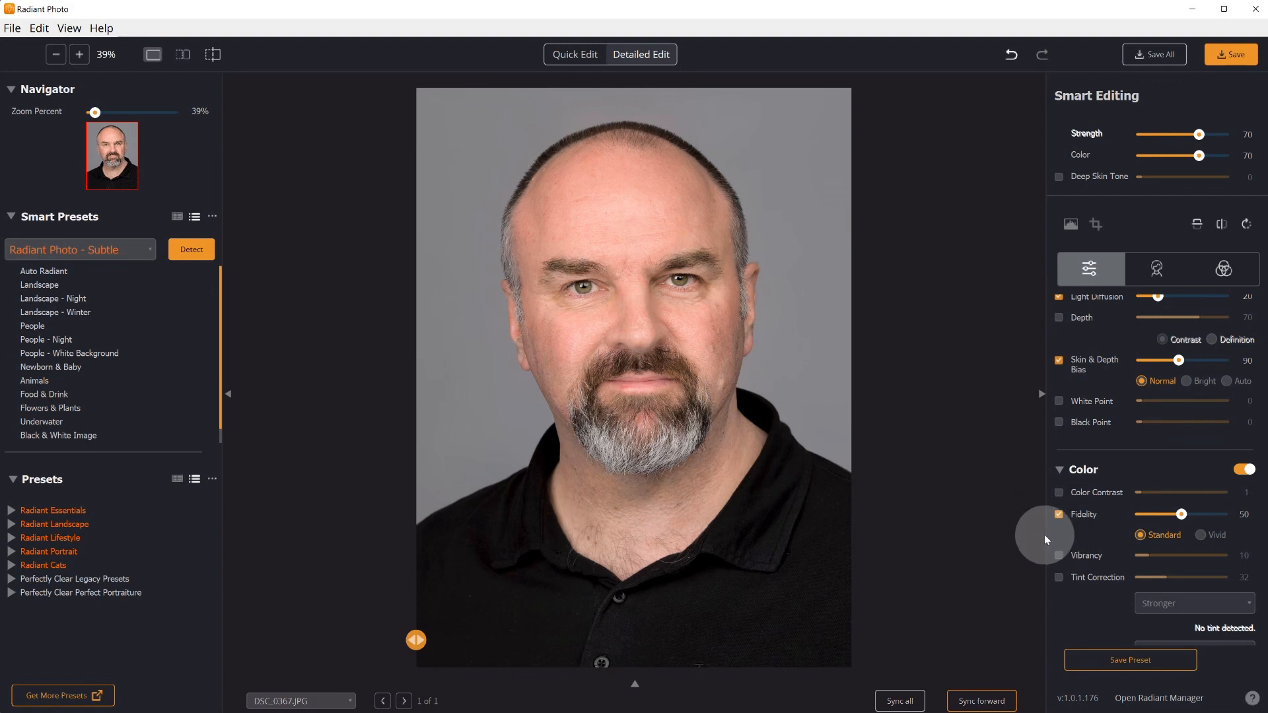
# Turn off Auto Red-Eye in the face retouching settings and compare Dark Circles off and on, leaving it enabled at 10.
pyautogui.scroll(1, 1057, 501)
pyautogui.click(1158, 269)
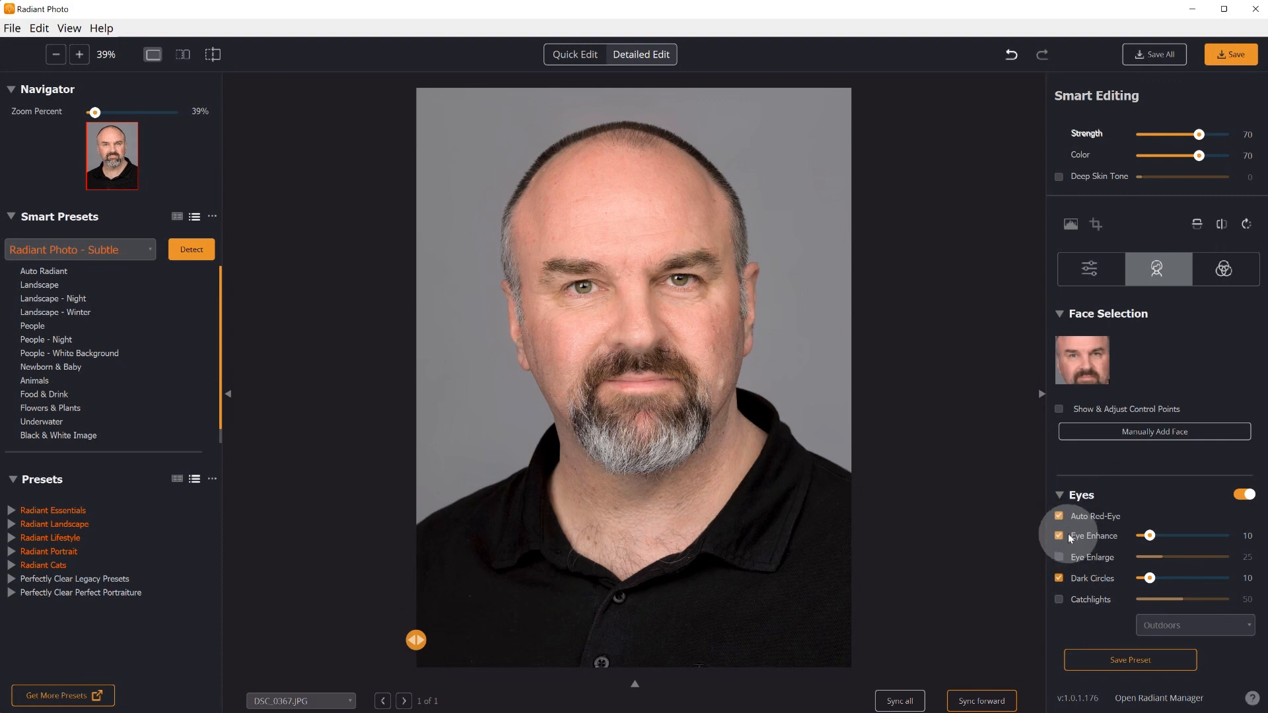
pyautogui.click(1059, 516)
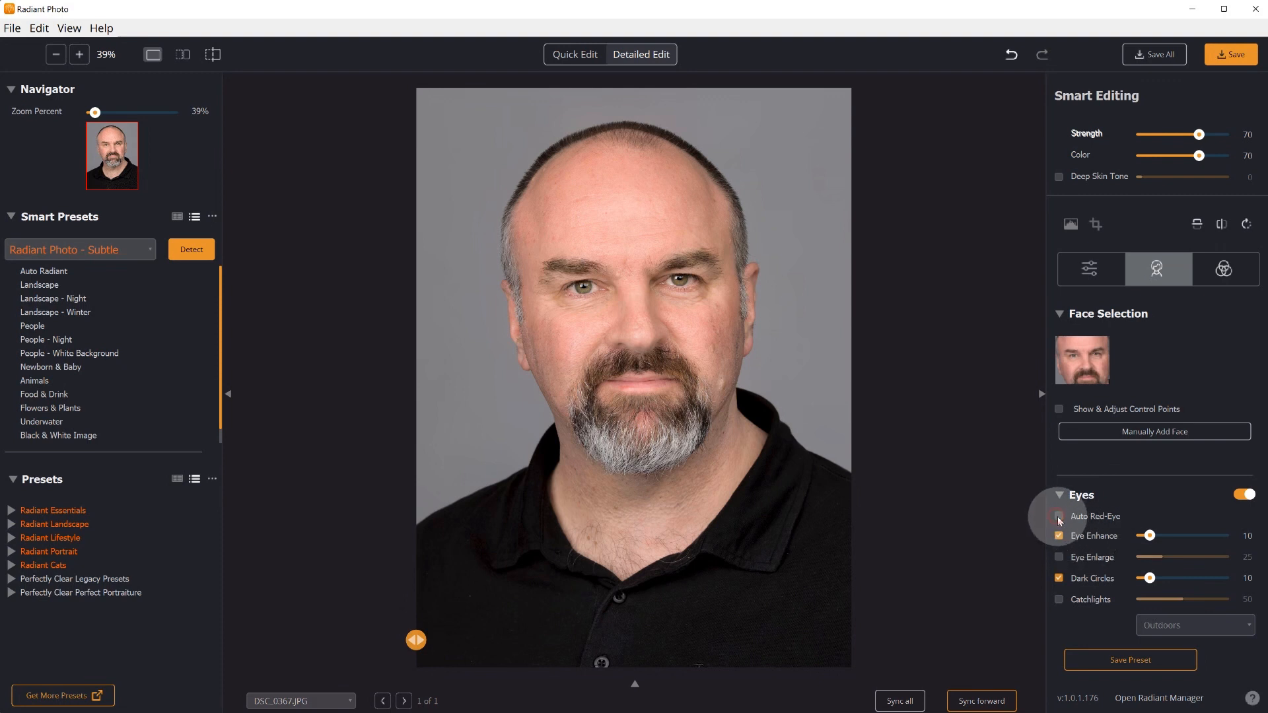
pyautogui.click(1059, 579)
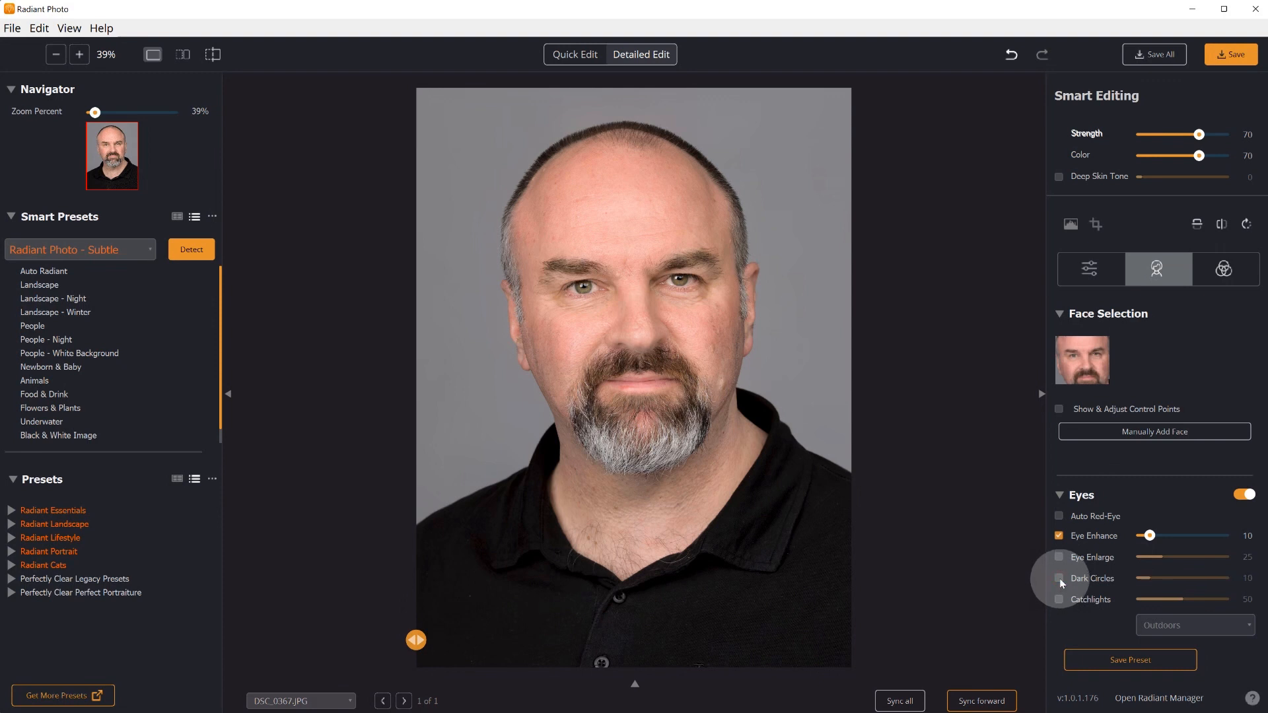
pyautogui.click(1059, 579)
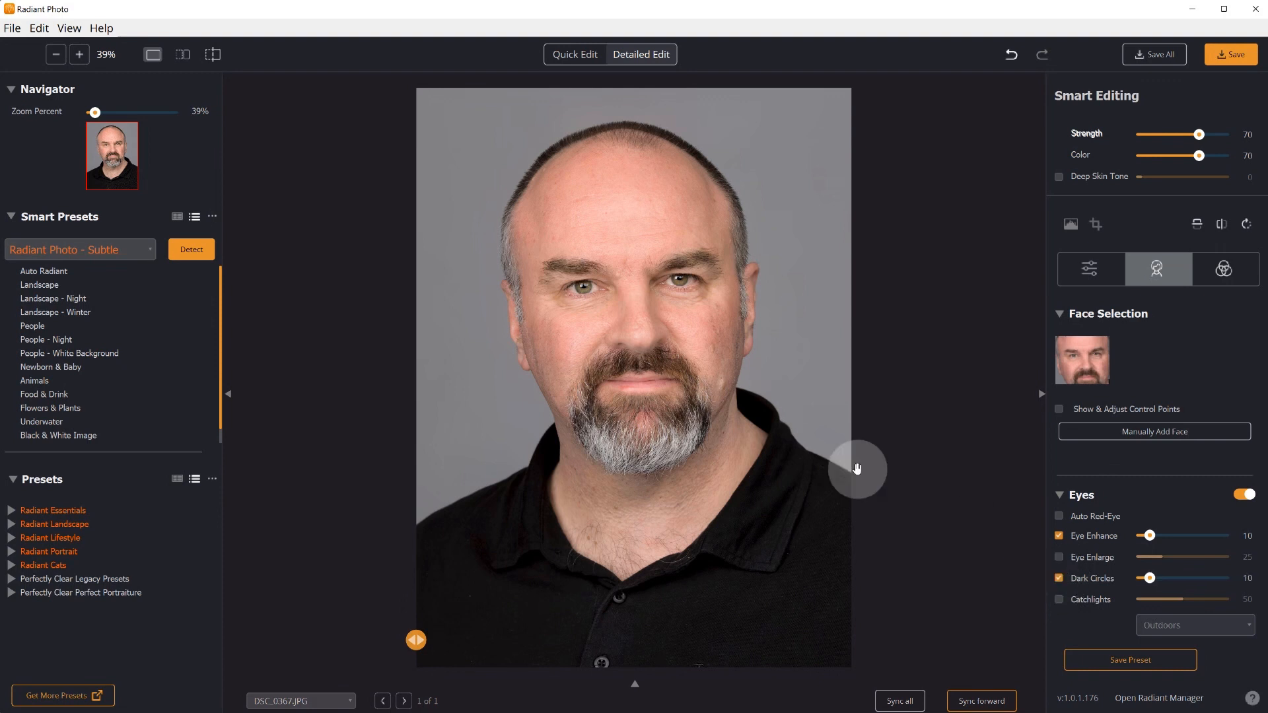
# Inspect the eyes at 100% zoom, try Dark Circles up to 83, and set it to 20.
pyautogui.click(109, 58)
pyautogui.moveTo(795, 258); pyautogui.dragTo(813, 393)
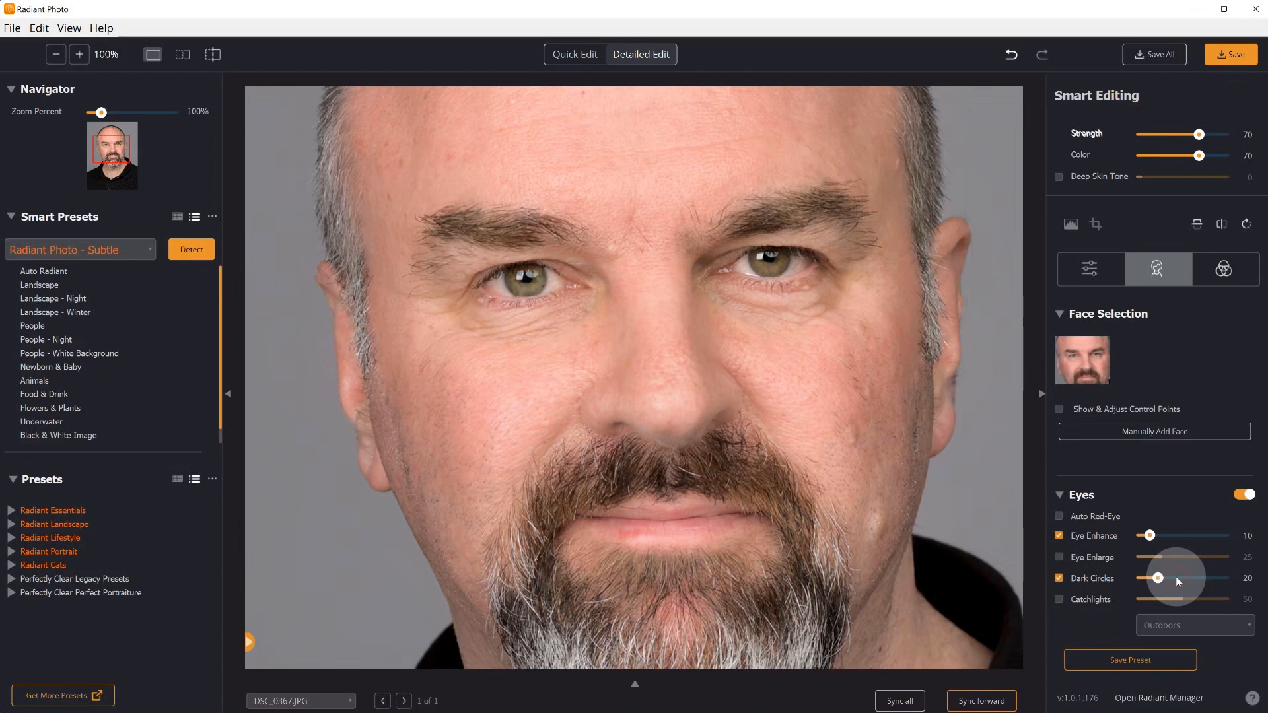
pyautogui.moveTo(1175, 576); pyautogui.dragTo(1211, 584)
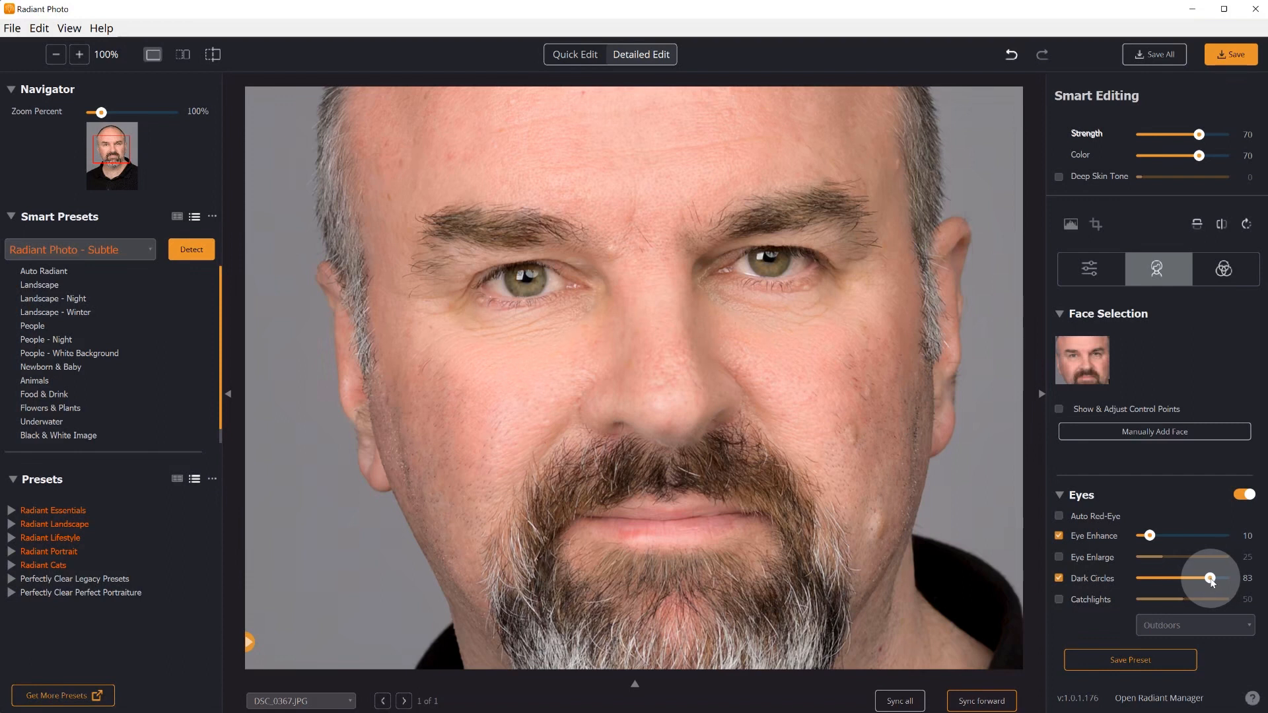
pyautogui.moveTo(1212, 582); pyautogui.dragTo(1157, 578)
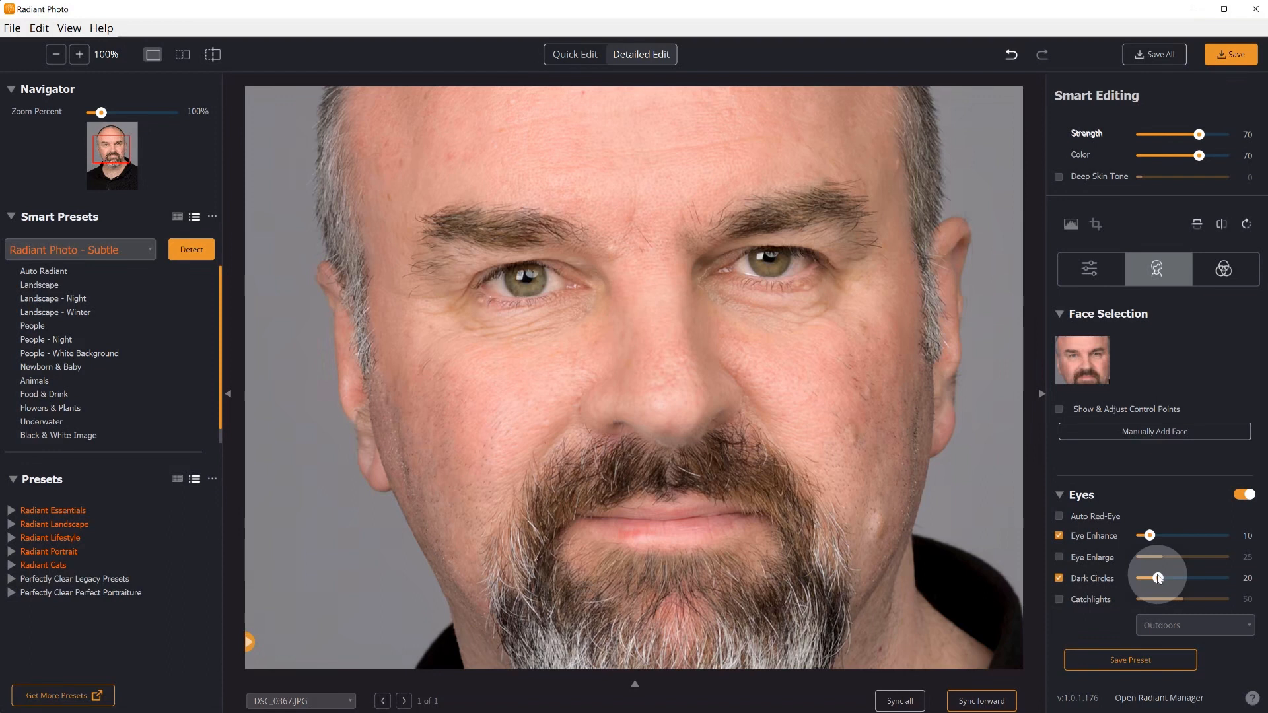
# Collapse the Eyes and Face settings, try Infrared Removal at 64 for the skin, and set it to 45.
pyautogui.click(1060, 495)
pyautogui.scroll(-3, 1087, 528)
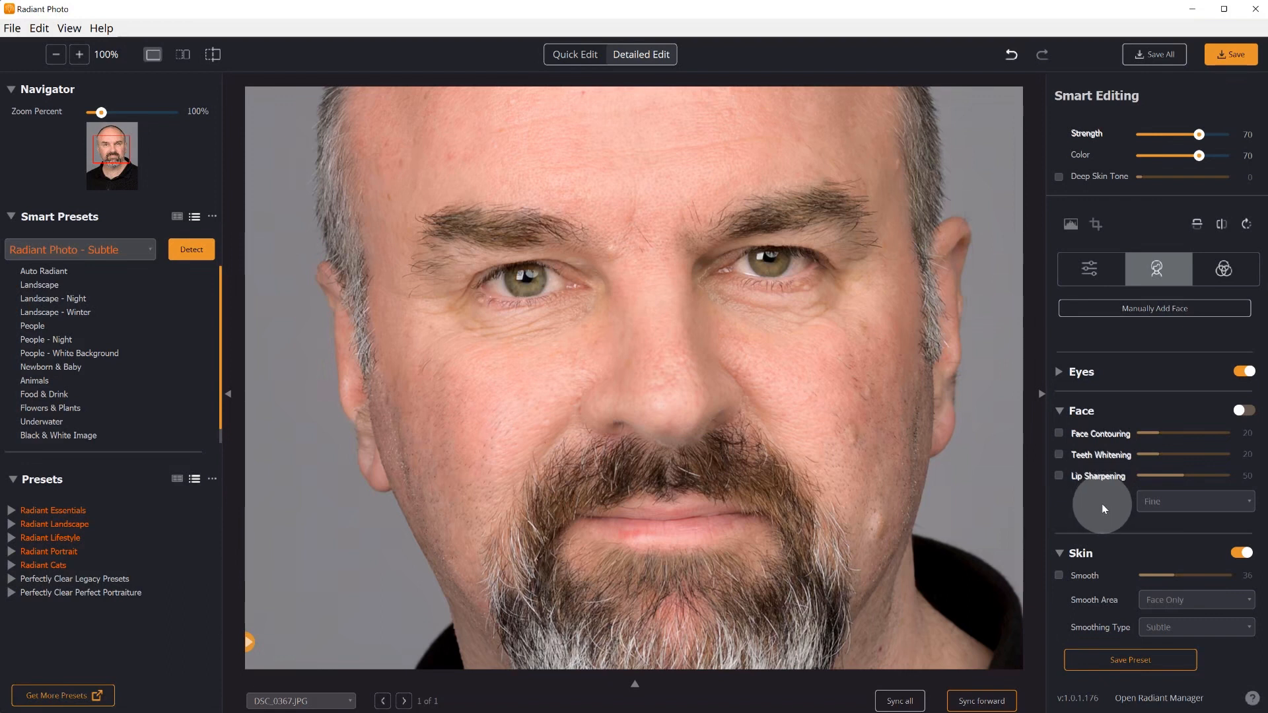
pyautogui.click(1060, 410)
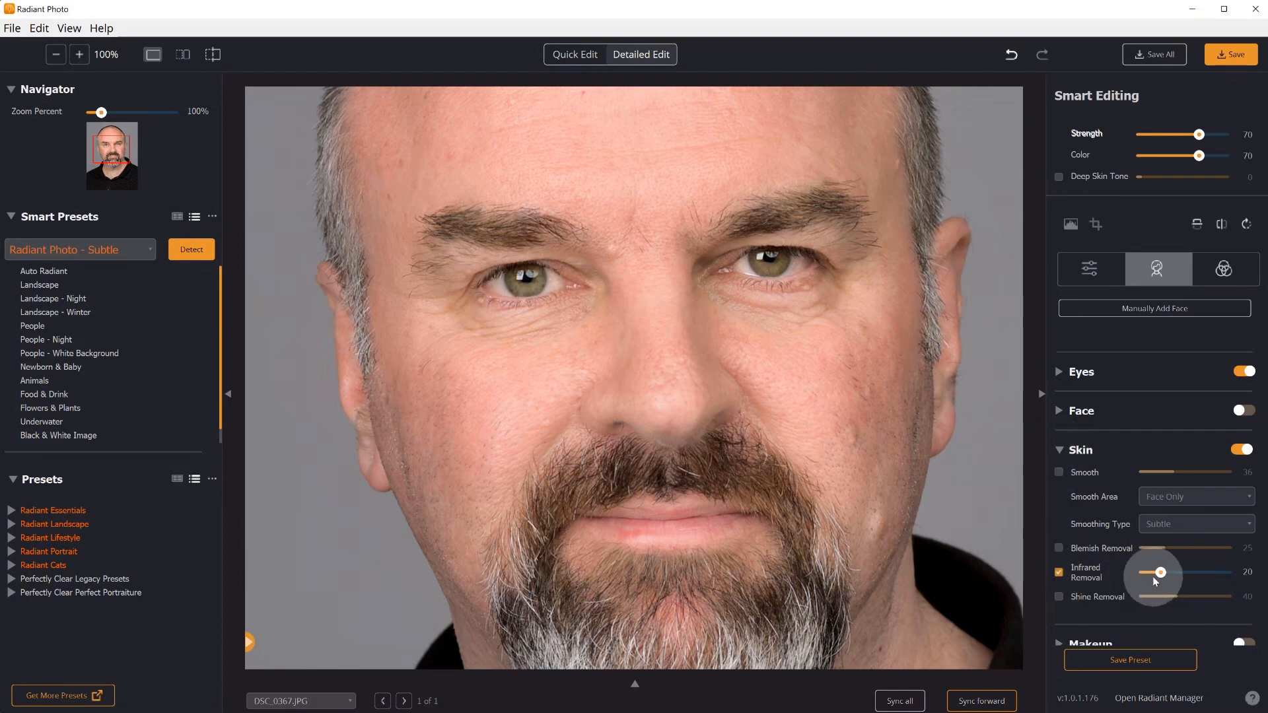
pyautogui.moveTo(1160, 572); pyautogui.dragTo(1196, 572)
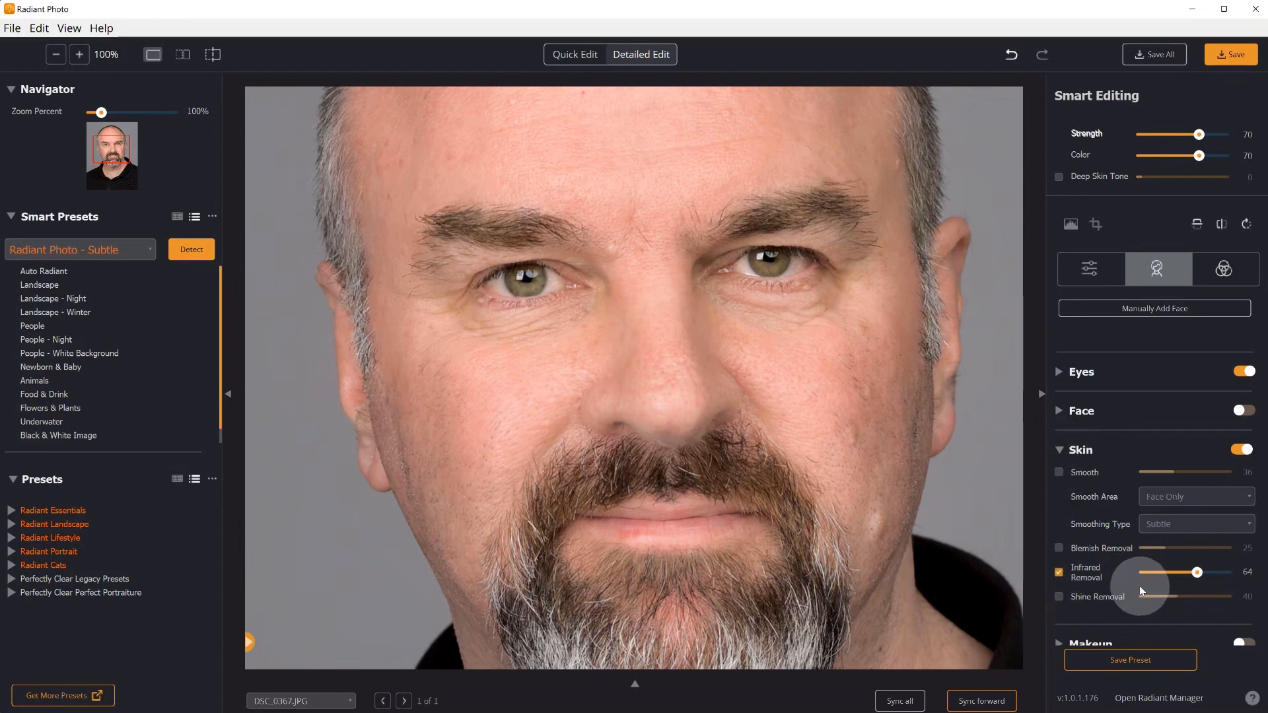
pyautogui.moveTo(1195, 572); pyautogui.dragTo(1180, 573)
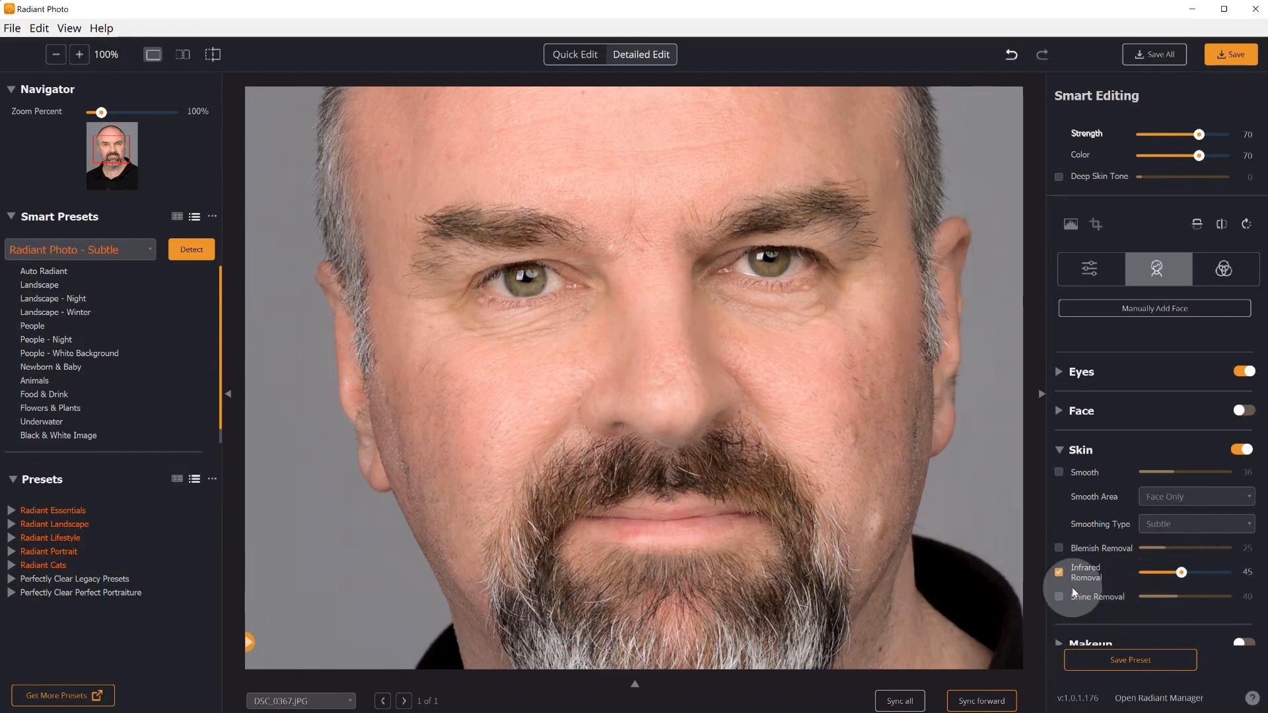
# Compare the skin with Blemish Removal at 25 switched on and off, leaving it disabled.
pyautogui.click(1058, 548)
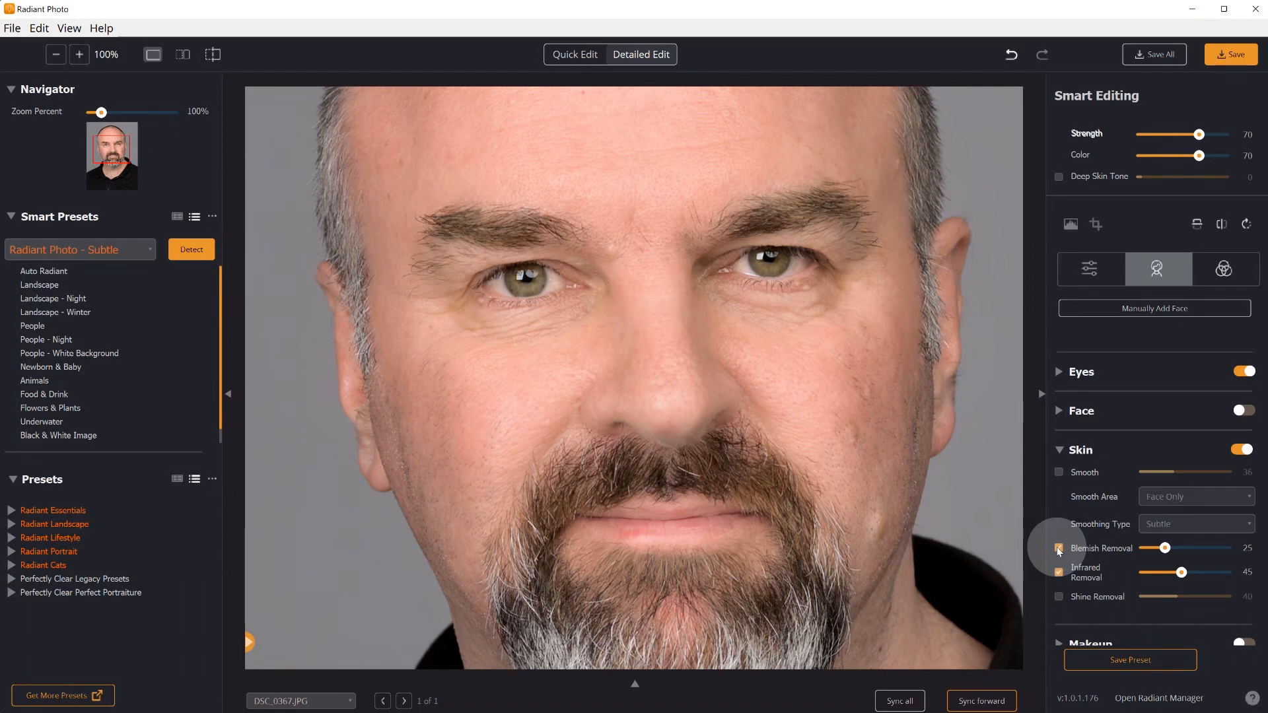
pyautogui.click(1058, 548)
pyautogui.click(1058, 548)
pyautogui.click(1058, 548)
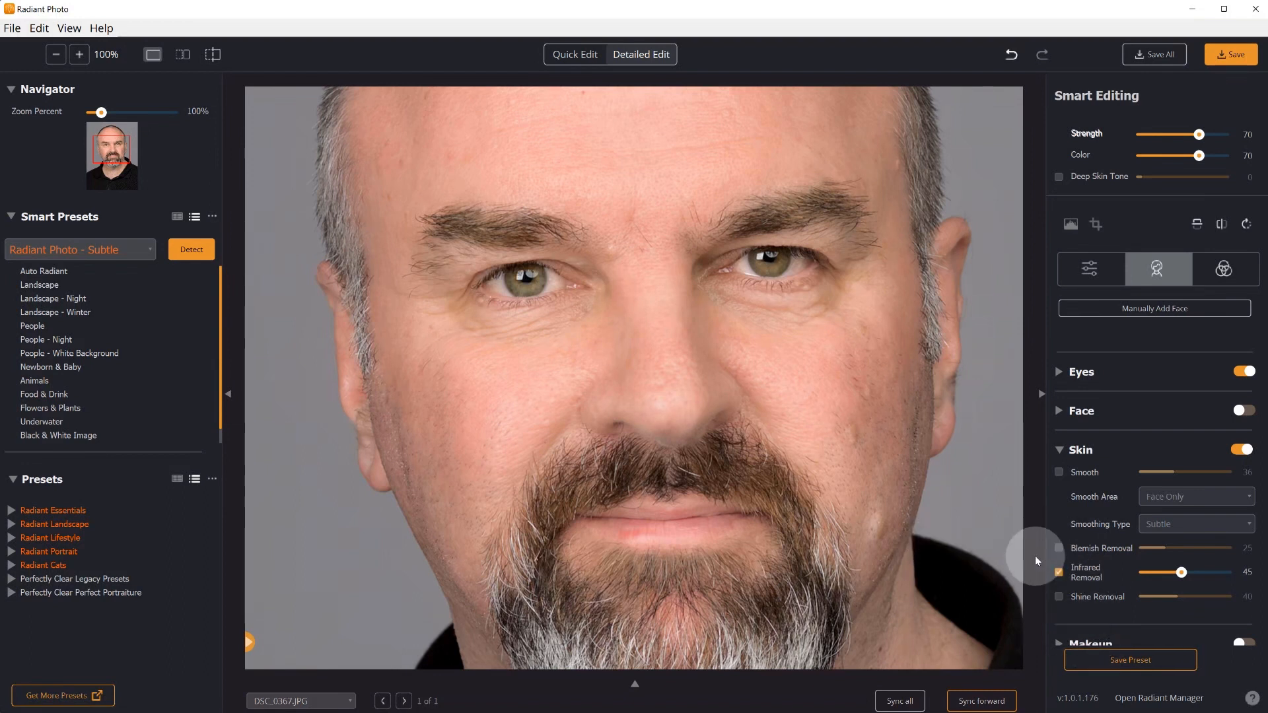
# Examine the retouched skin and the area around the eyes at 100%.
pyautogui.click(574, 414)
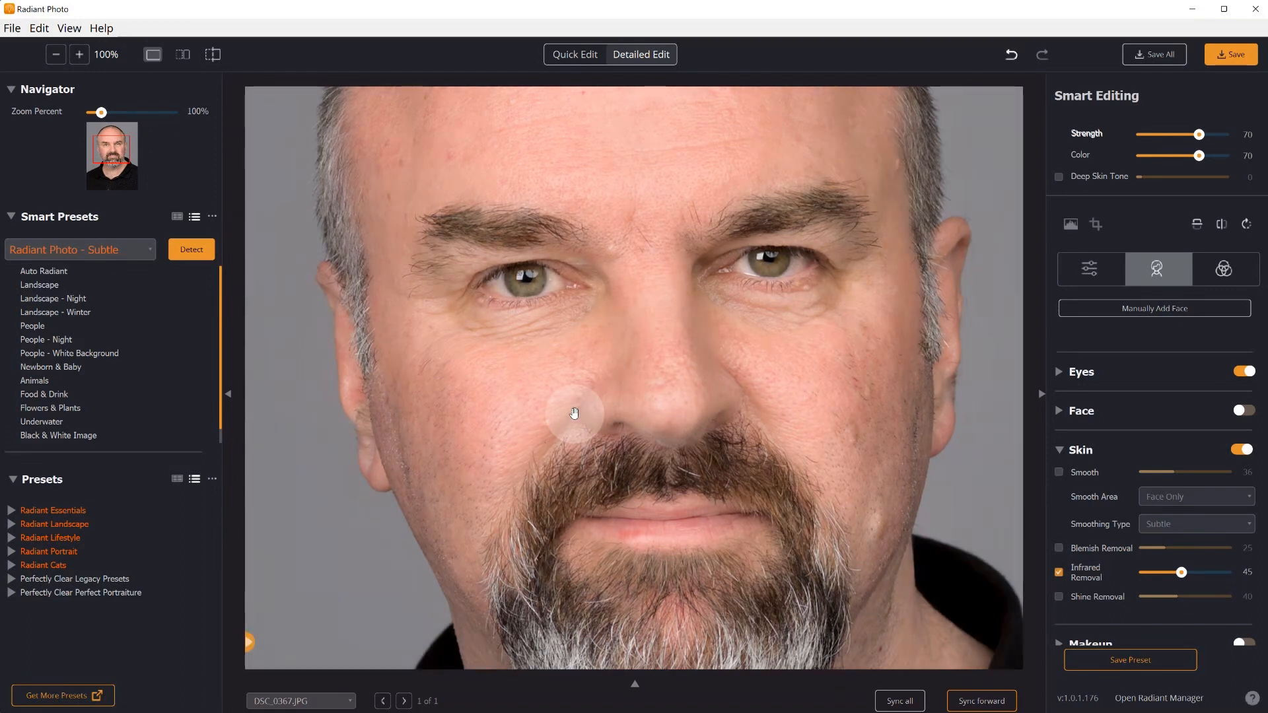
pyautogui.click(574, 413)
pyautogui.click(574, 414)
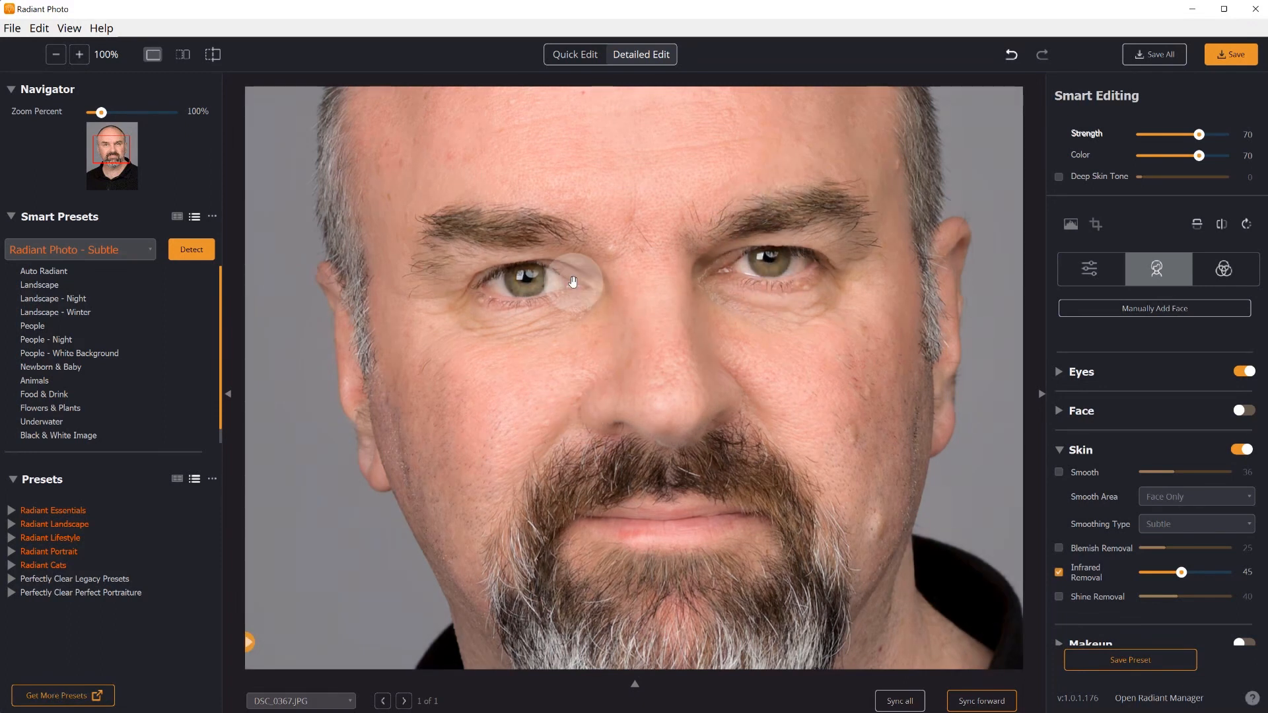
pyautogui.click(551, 312)
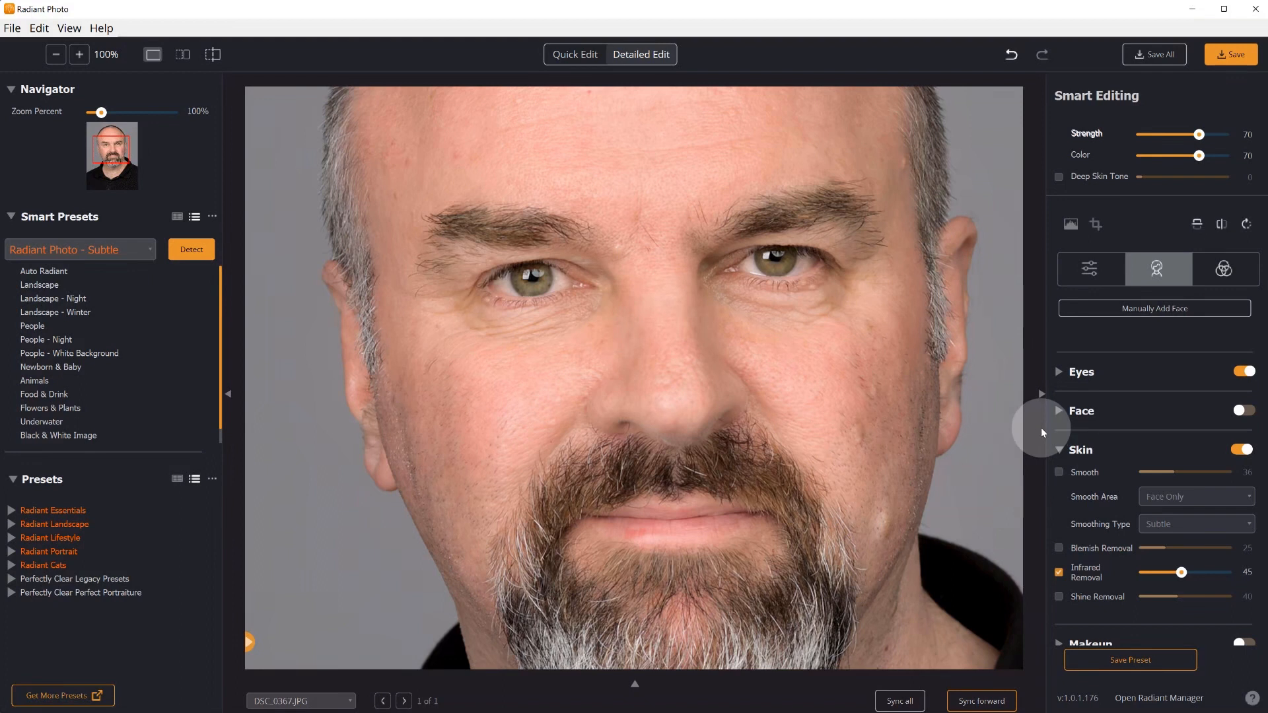
# Show the face control points, center the two eye points on the pupils, and hide the points again.
pyautogui.scroll(3, 1102, 387)
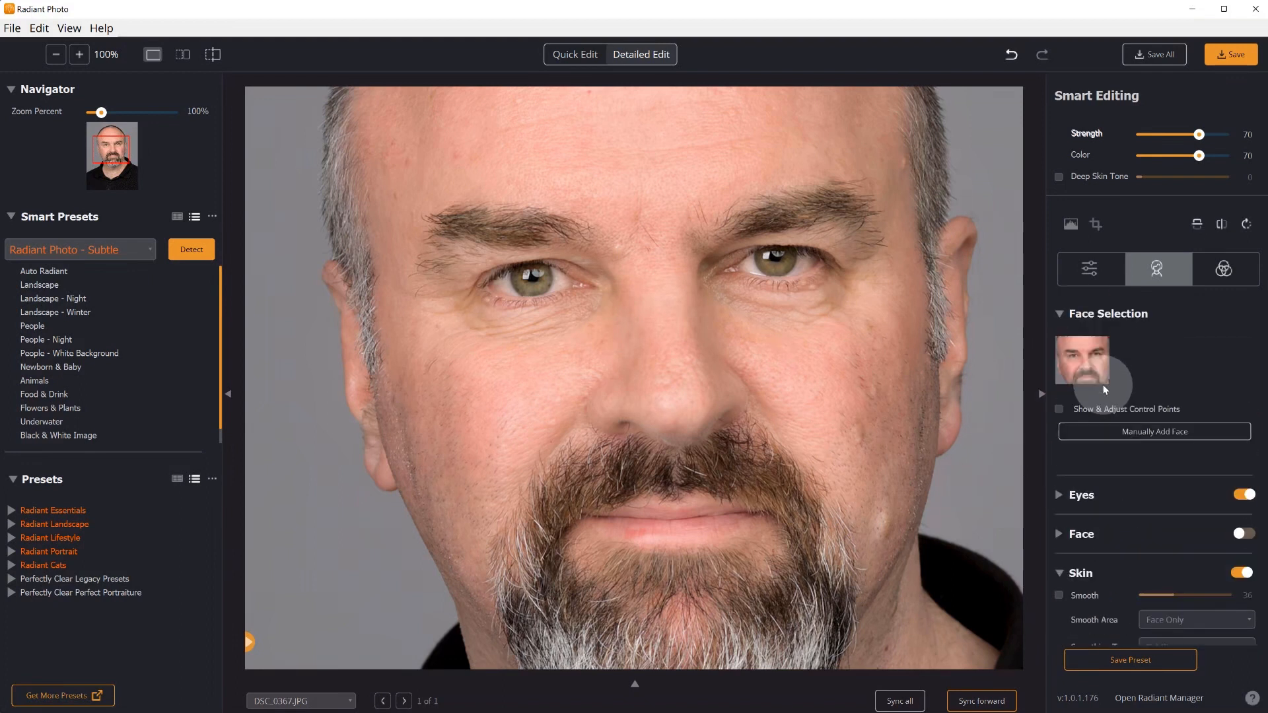
pyautogui.click(1056, 409)
pyautogui.moveTo(767, 276); pyautogui.dragTo(785, 255)
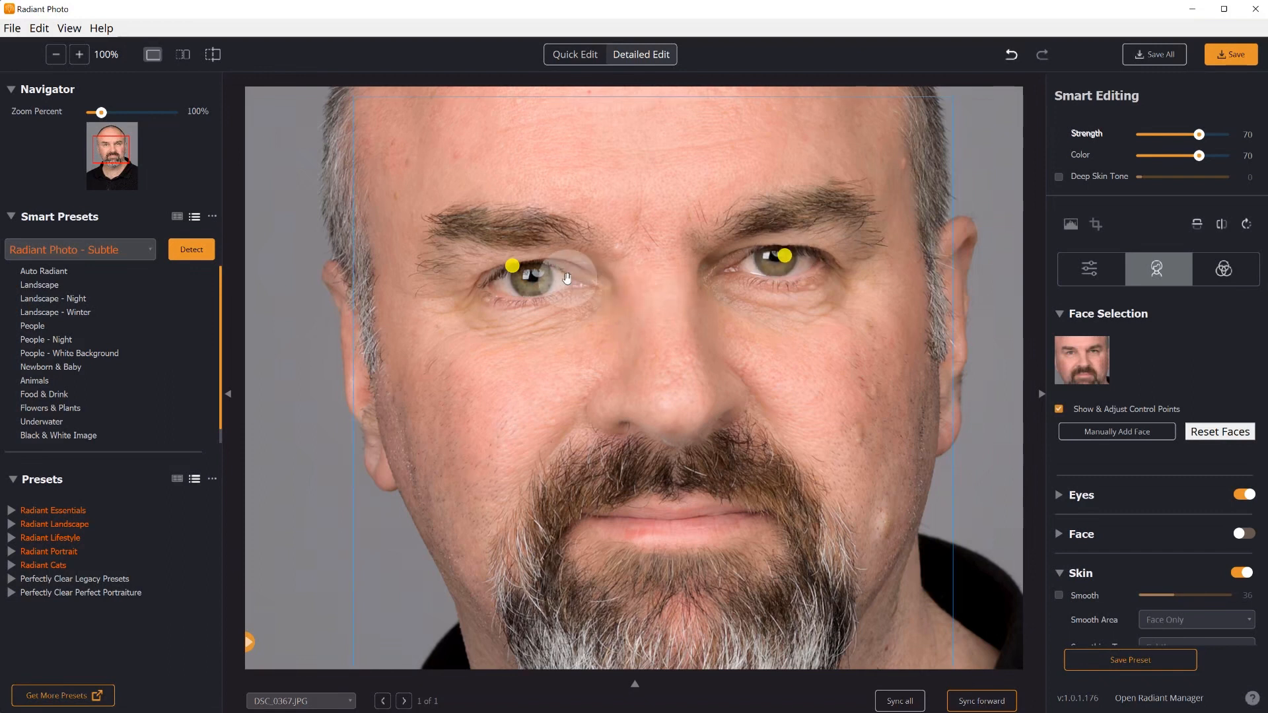
pyautogui.moveTo(515, 267); pyautogui.dragTo(530, 278)
pyautogui.moveTo(785, 256); pyautogui.dragTo(778, 256)
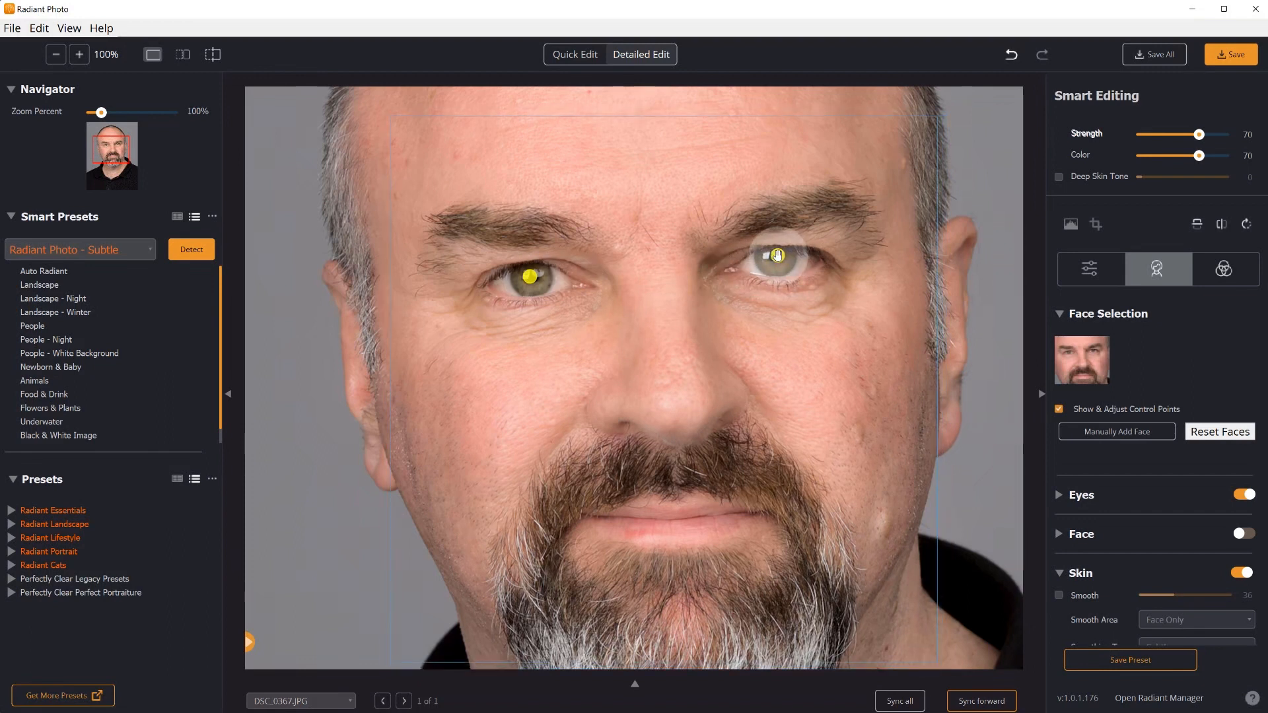
pyautogui.click(1059, 410)
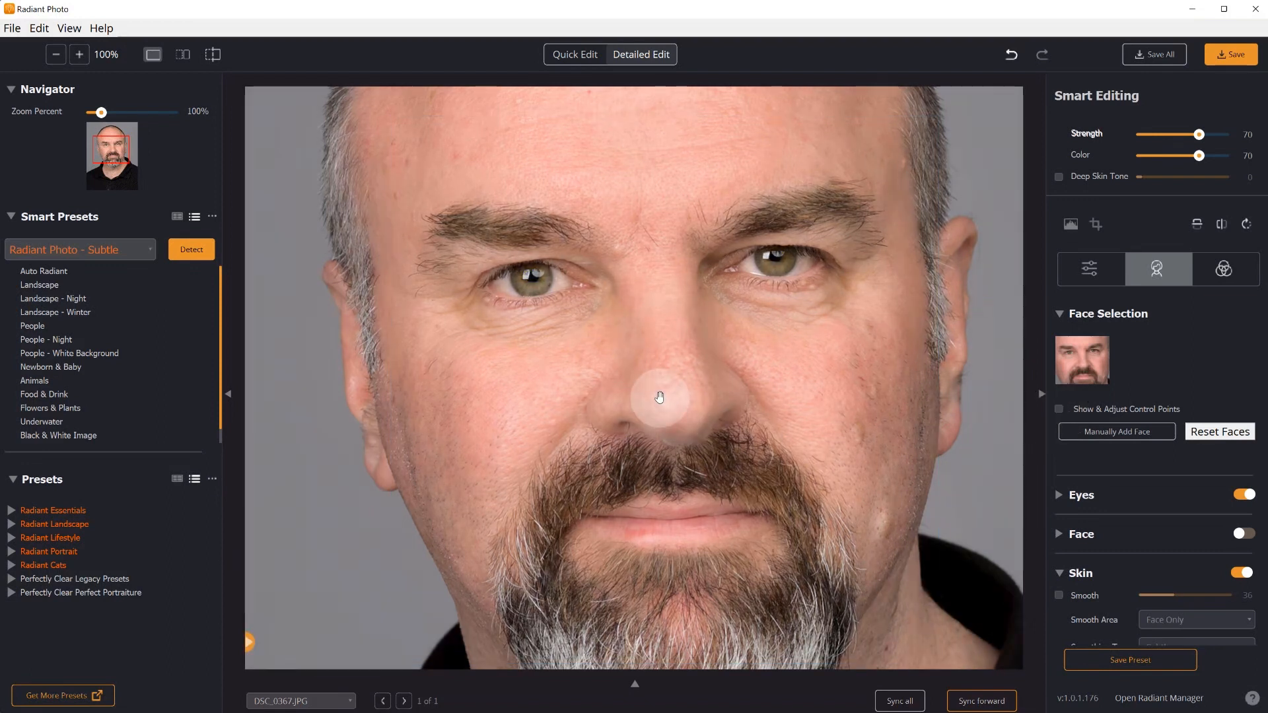
pyautogui.click(660, 397)
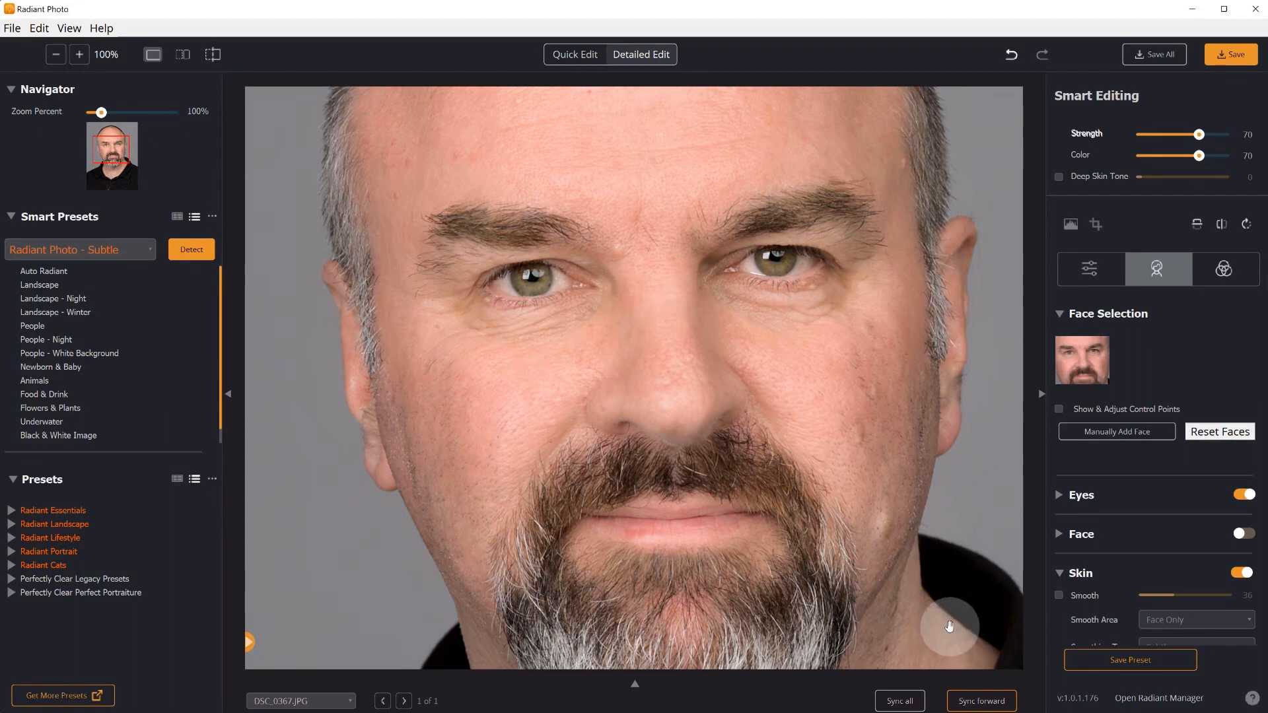
# Save the corrected portrait as an sRGB JPEG with the _Ri filename suffix and close the photo.
pyautogui.click(1231, 54)
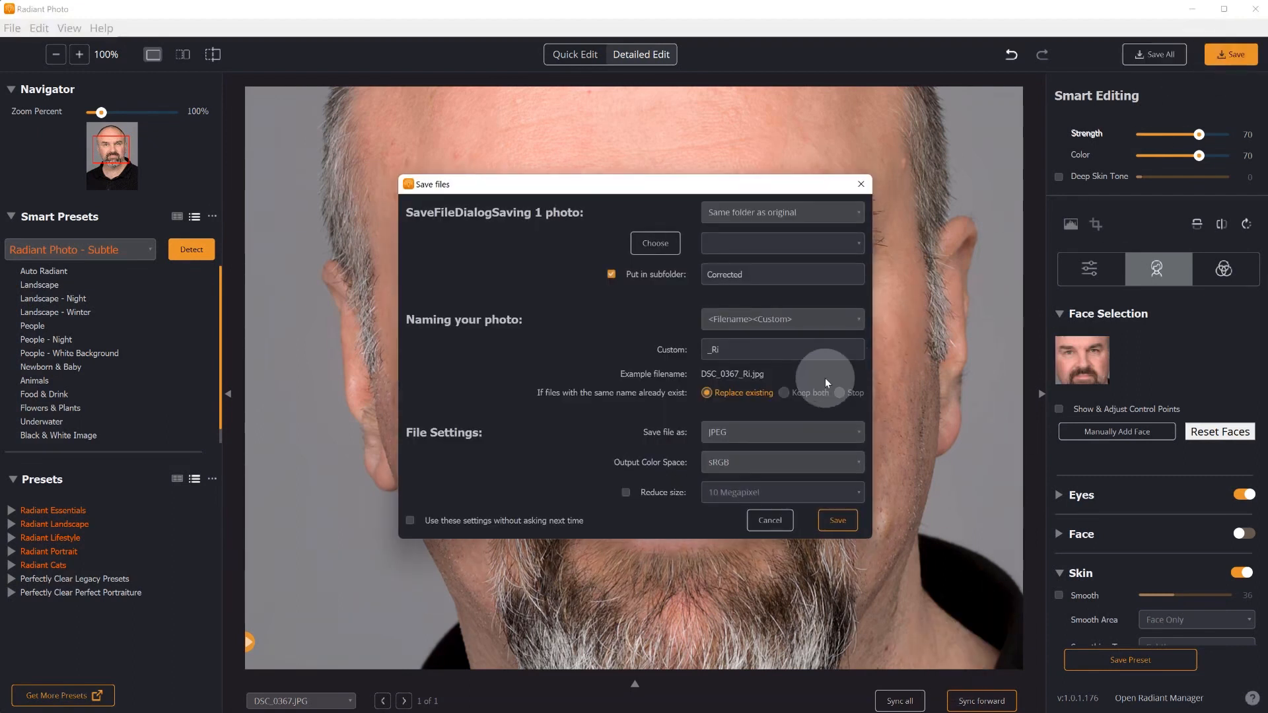
pyautogui.click(837, 520)
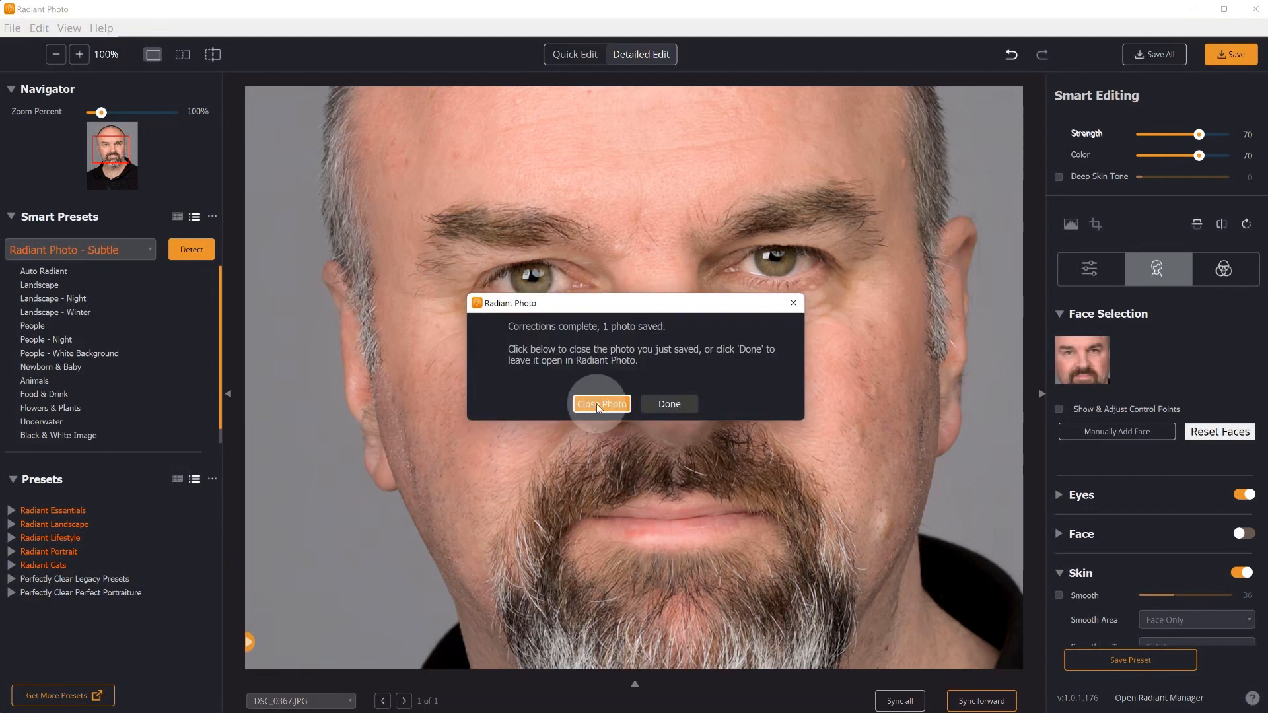
pyautogui.click(596, 402)
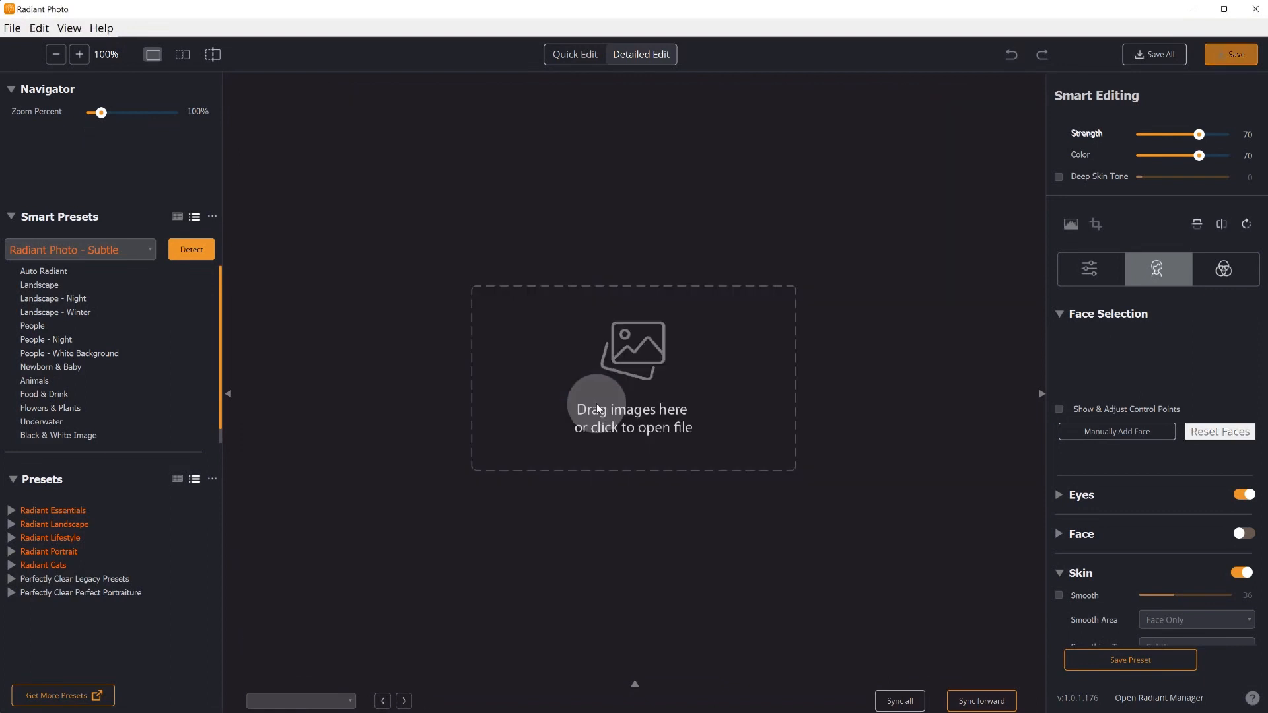
# Switch to the Images folder on the desktop and open the original DSC_0367.JPG in the image viewer.
pyautogui.click(1196, 13)
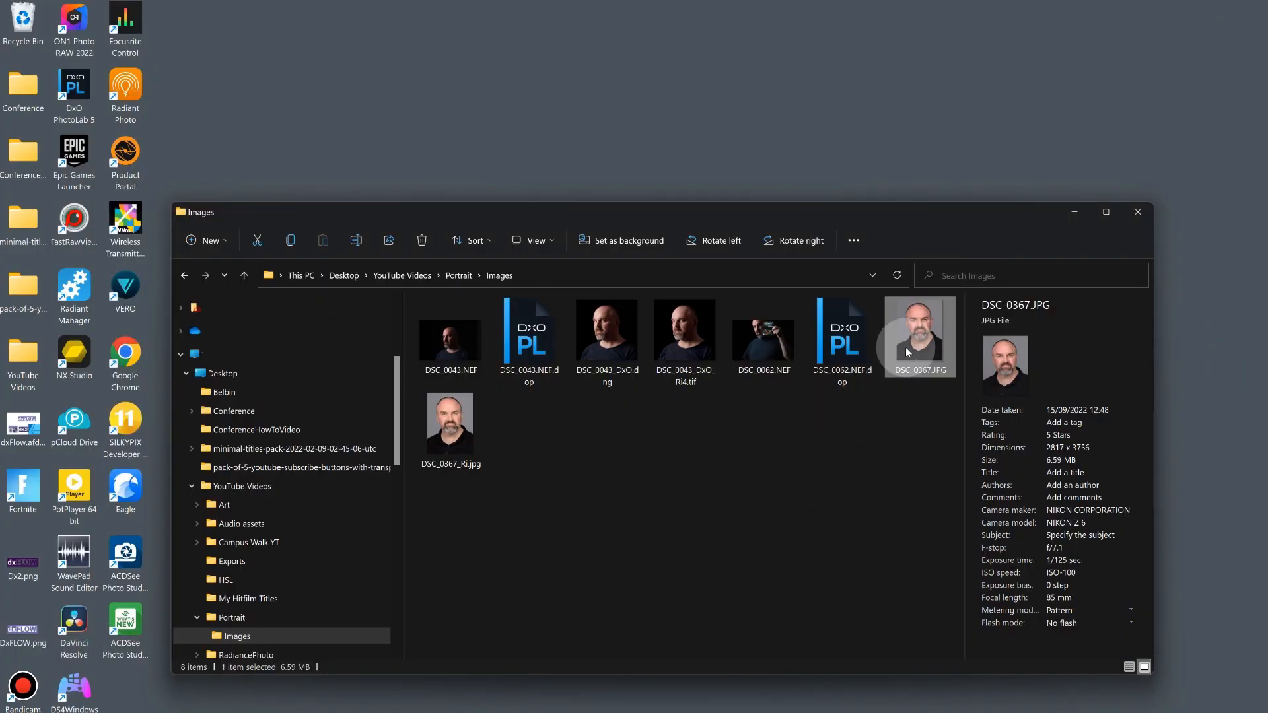
pyautogui.doubleClick(921, 337)
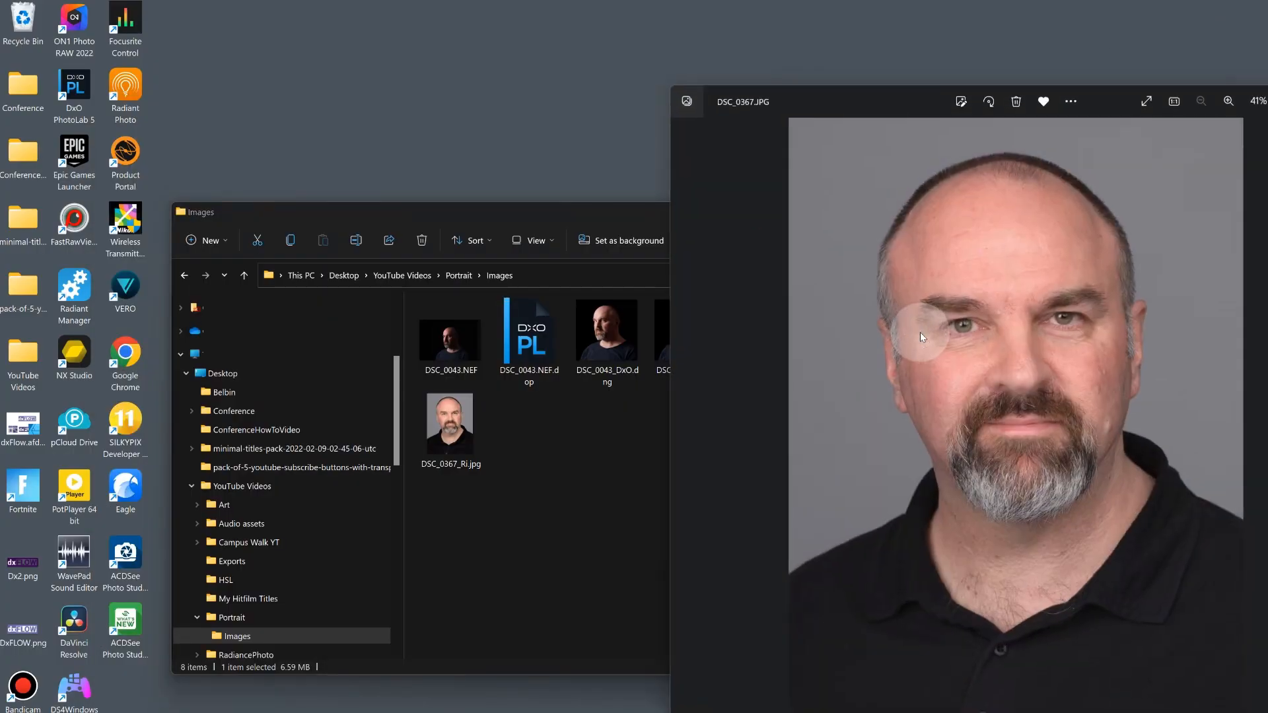
pyautogui.moveTo(866, 100); pyautogui.dragTo(528, 39)
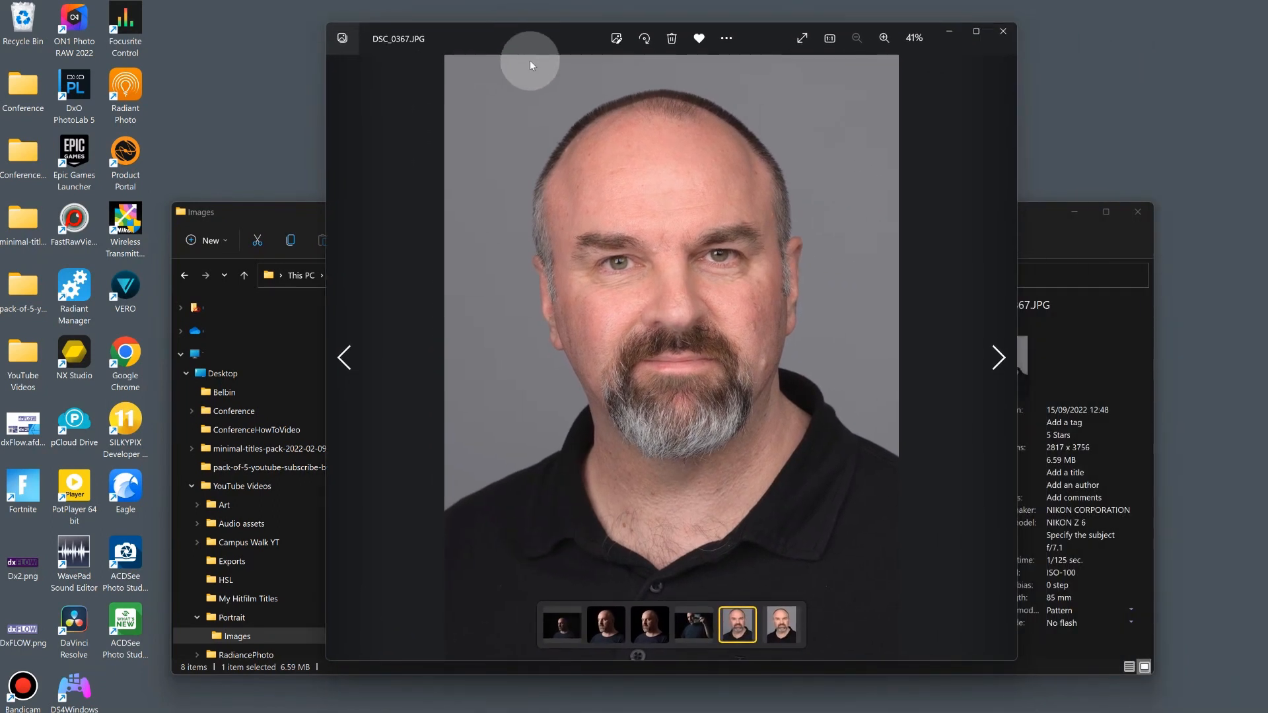
# Compare the corrected DSC_0367_Ri.jpg with the original DSC_0367.JPG by alternating between them at full view.
pyautogui.click(997, 358)
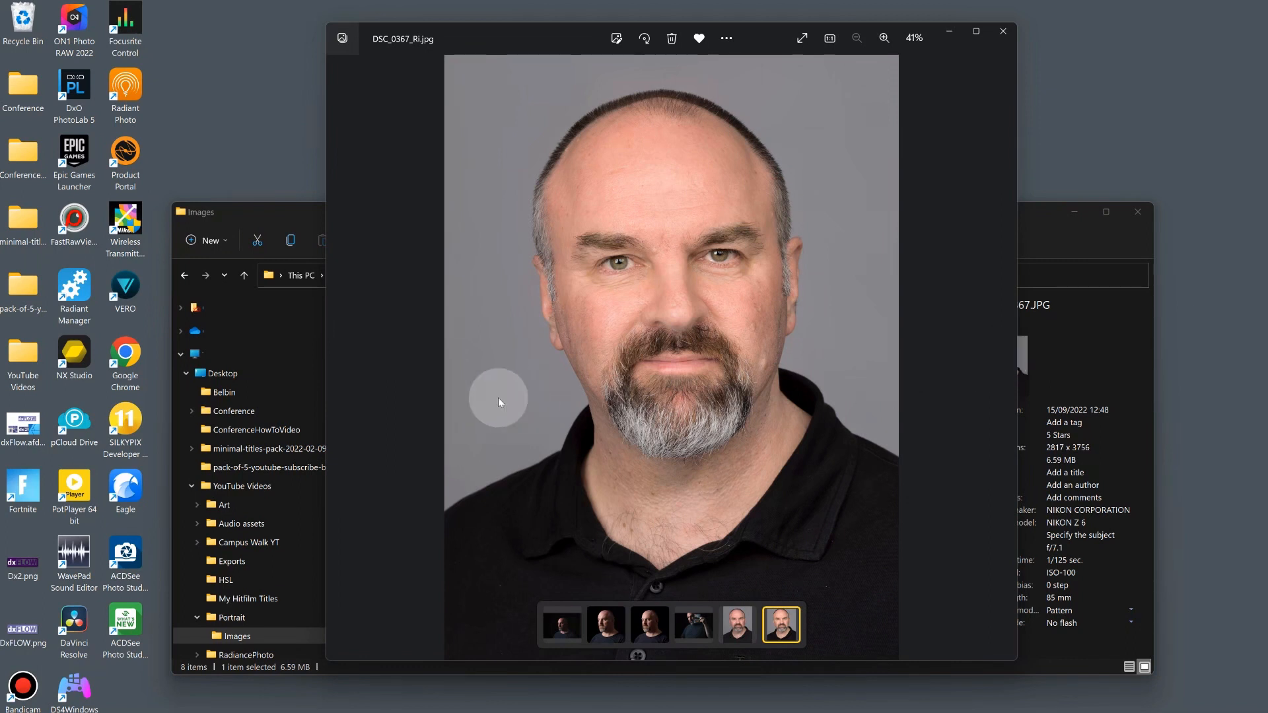
pyautogui.click(346, 362)
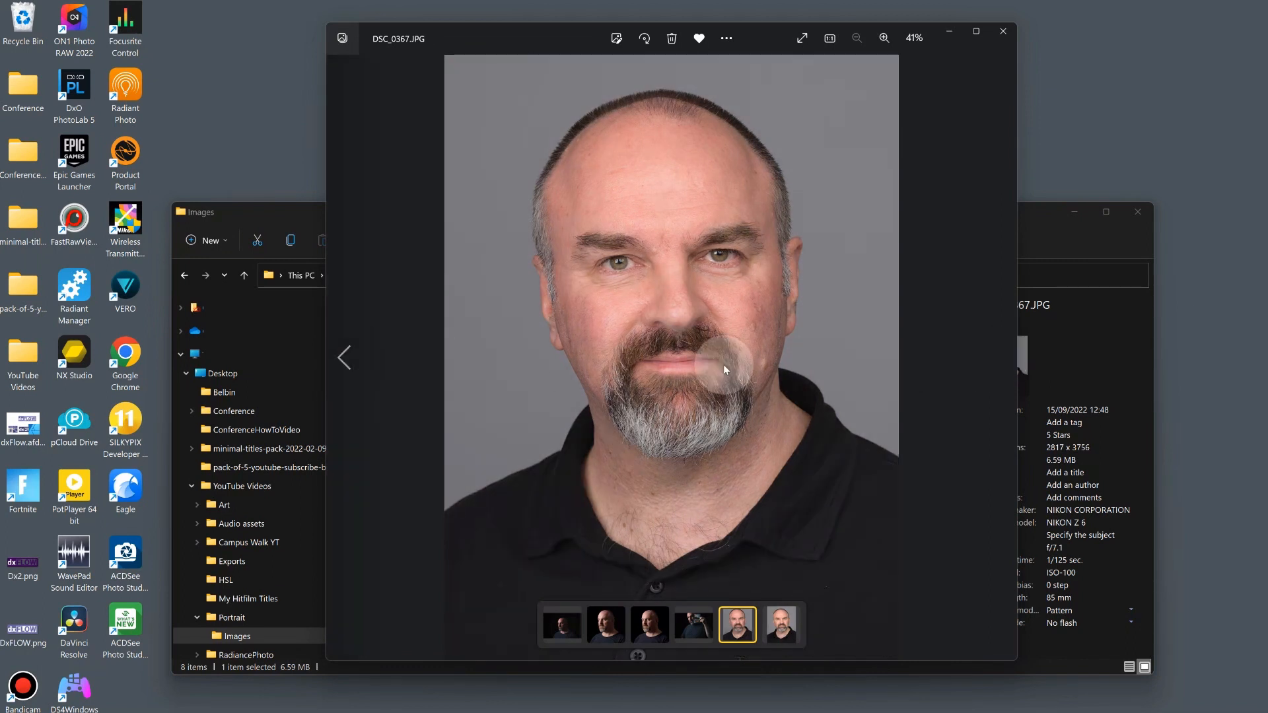
pyautogui.click(993, 351)
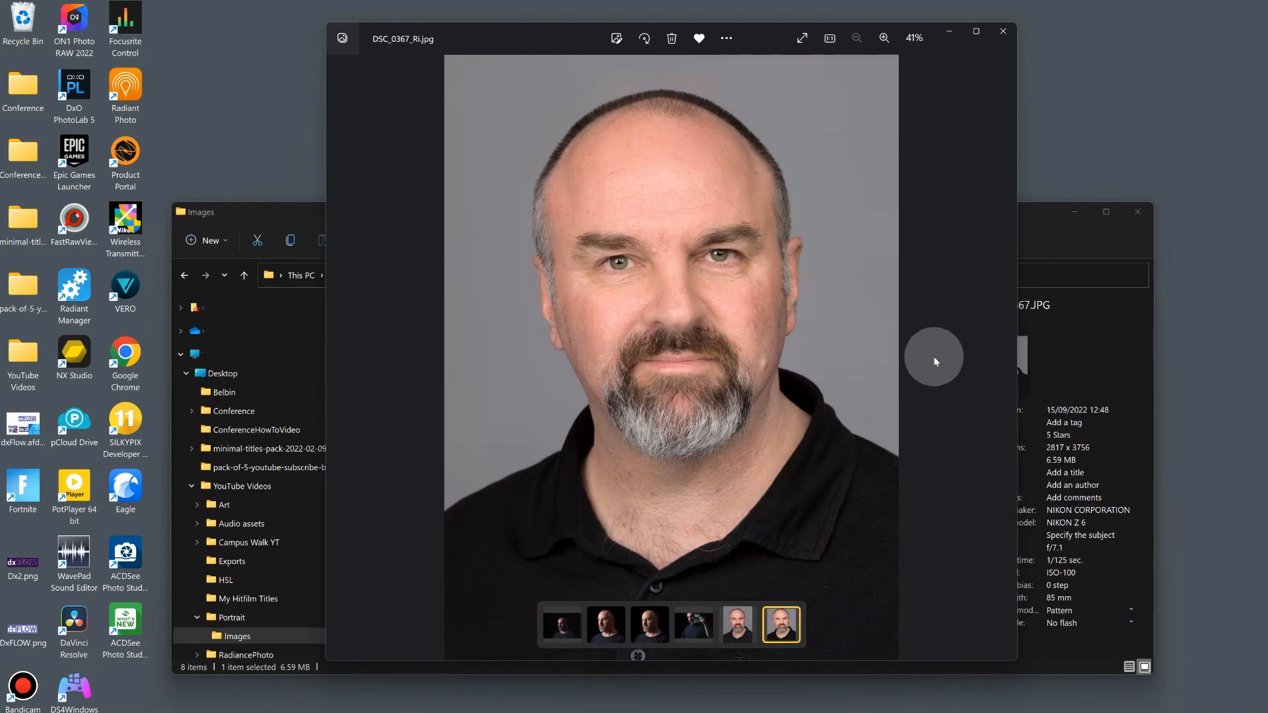
pyautogui.click(350, 354)
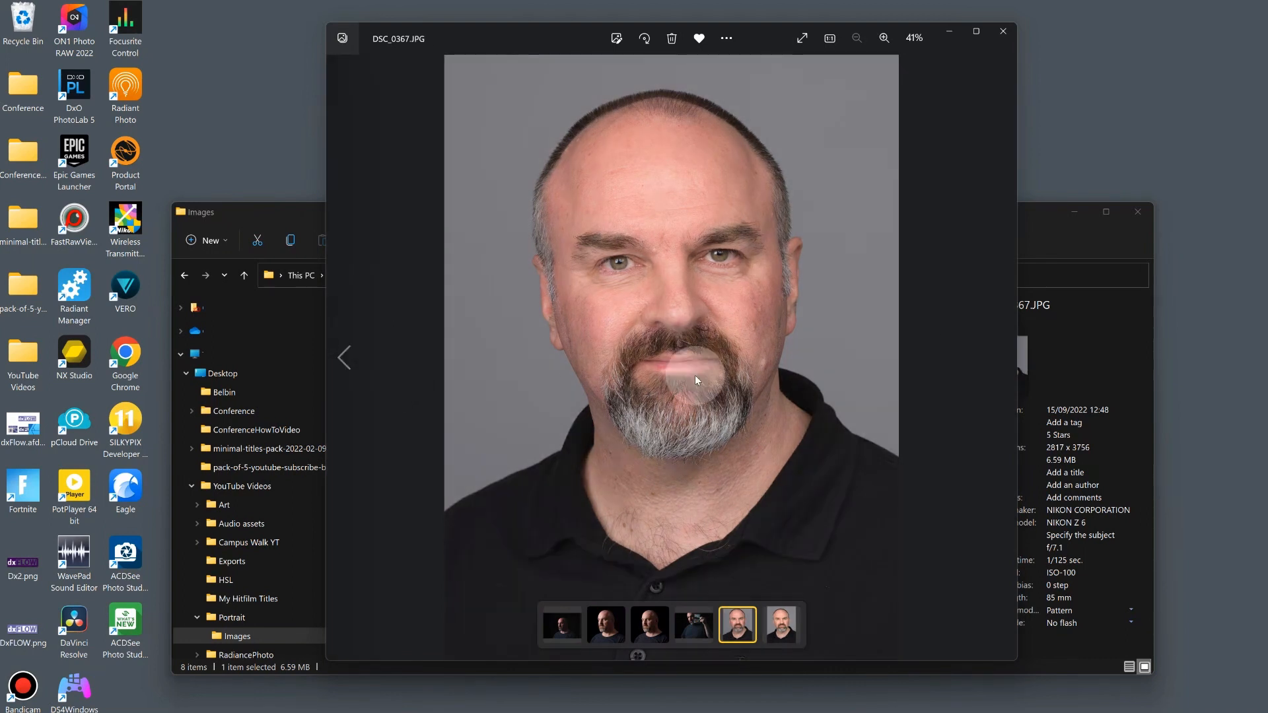
pyautogui.click(998, 360)
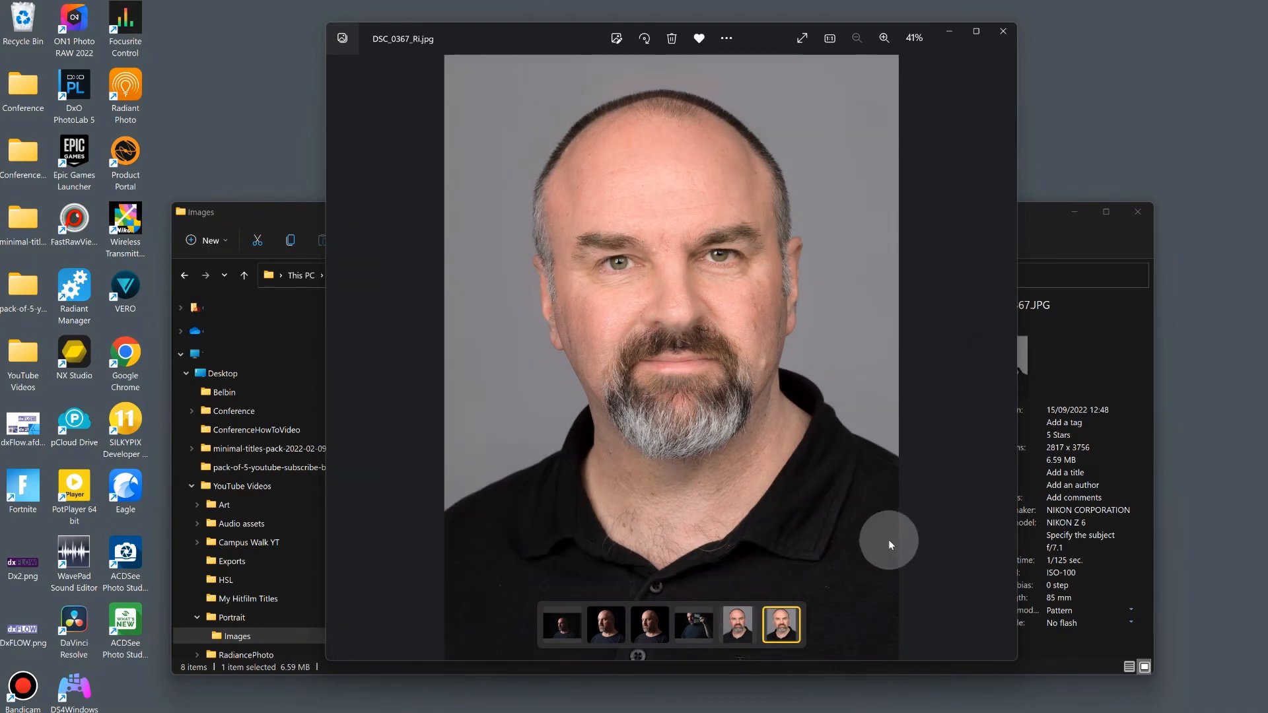
# Inspect the face, neck and black shirt detail in DSC_0367_Ri.jpg at 100%.
pyautogui.click(831, 37)
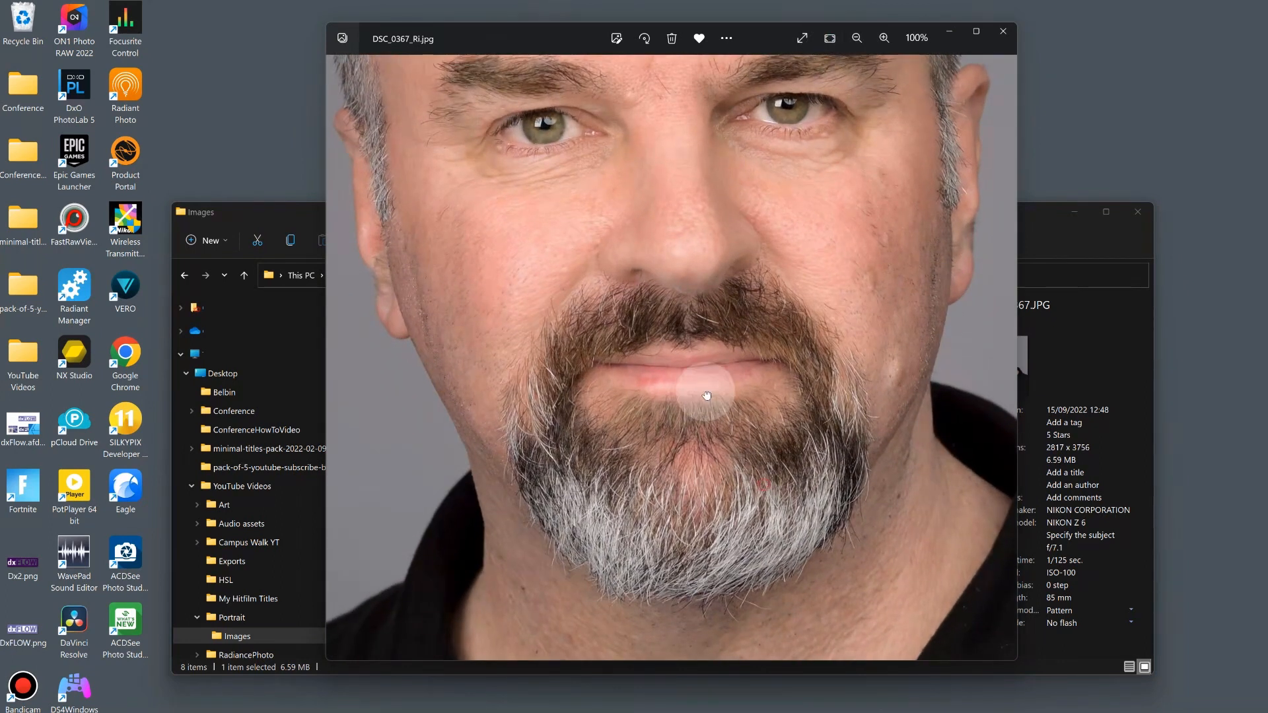
pyautogui.moveTo(702, 396); pyautogui.dragTo(644, 371)
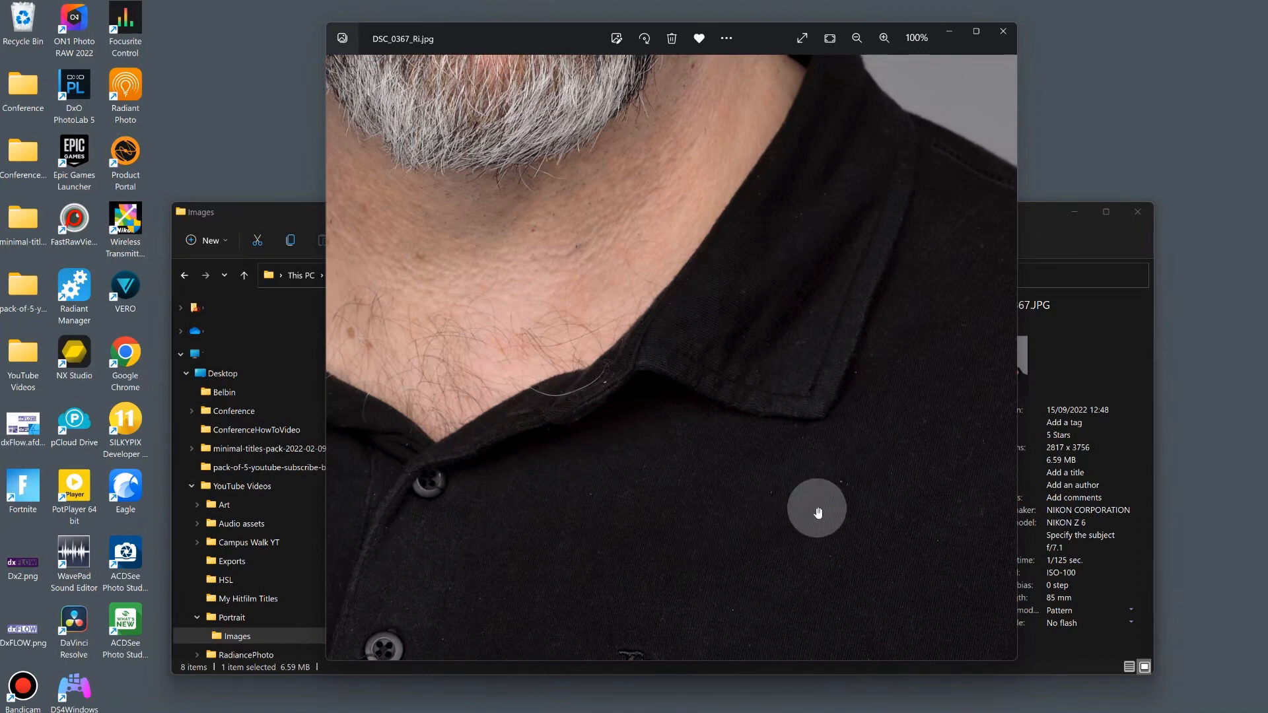
pyautogui.moveTo(797, 473); pyautogui.dragTo(885, 383)
pyautogui.moveTo(715, 606); pyautogui.dragTo(843, 487)
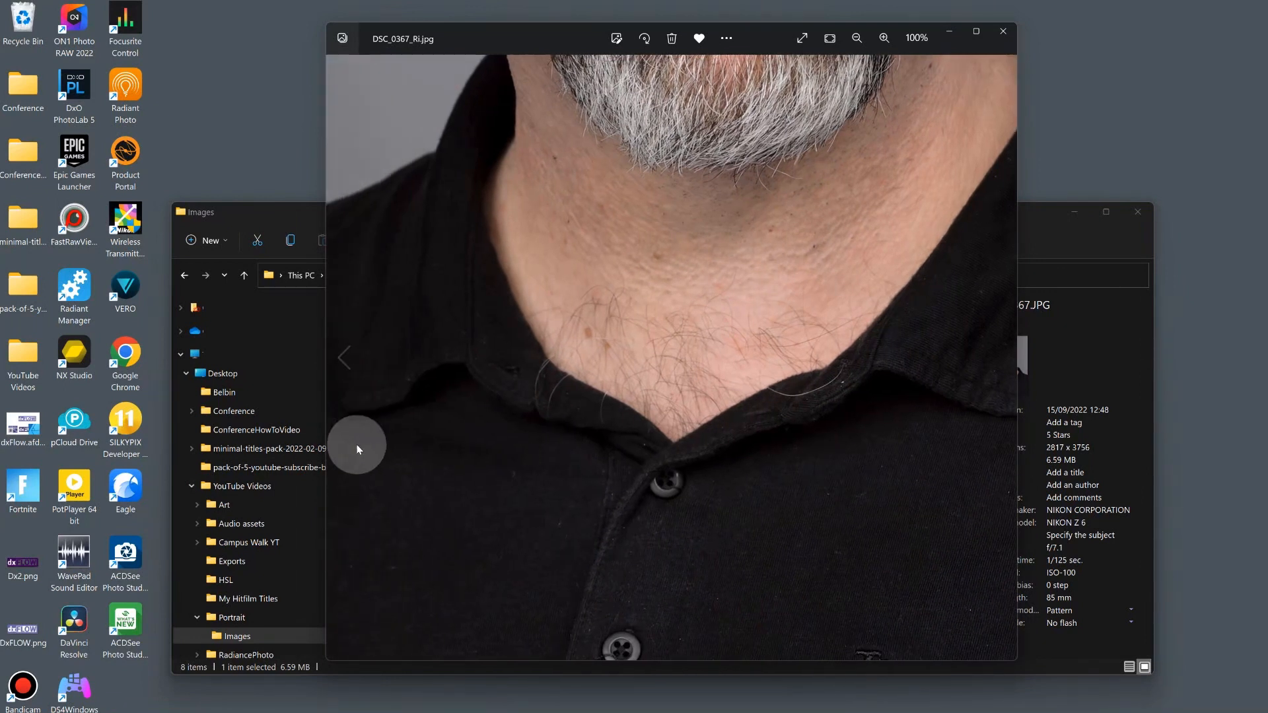
# Inspect the same face and shirt areas in the original DSC_0367.JPG at 100%.
pyautogui.click(336, 360)
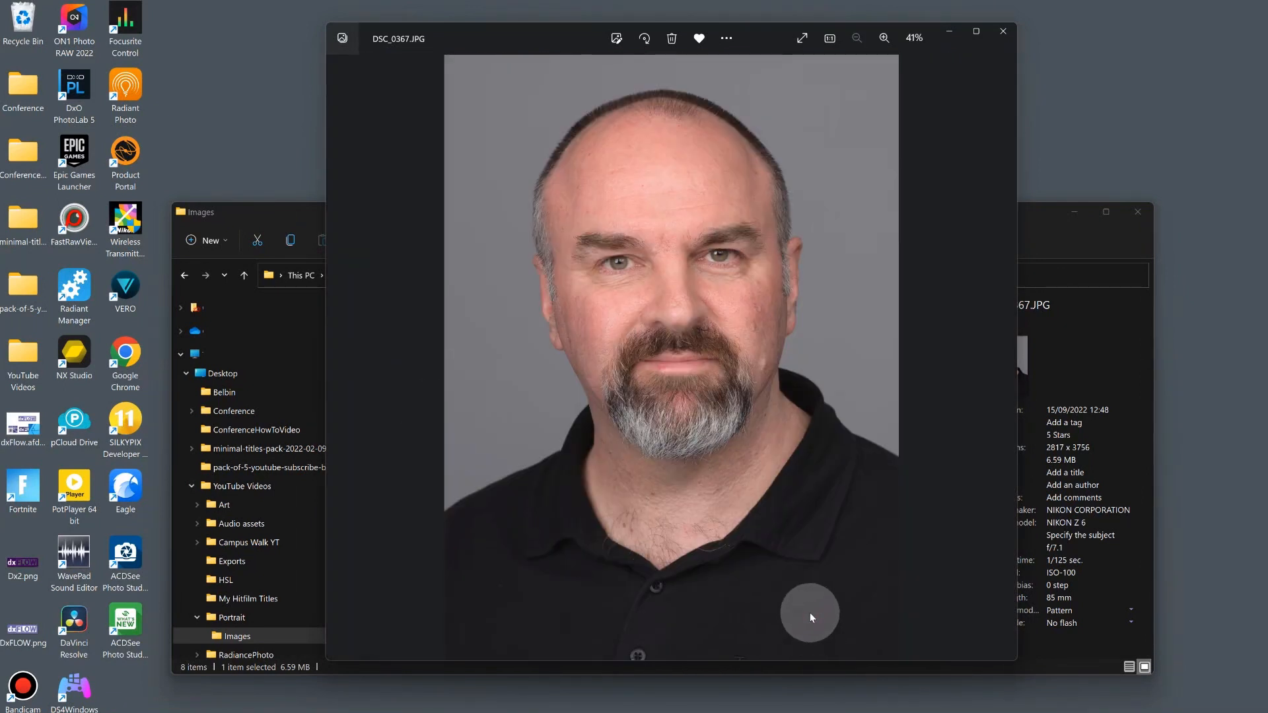
pyautogui.click(829, 38)
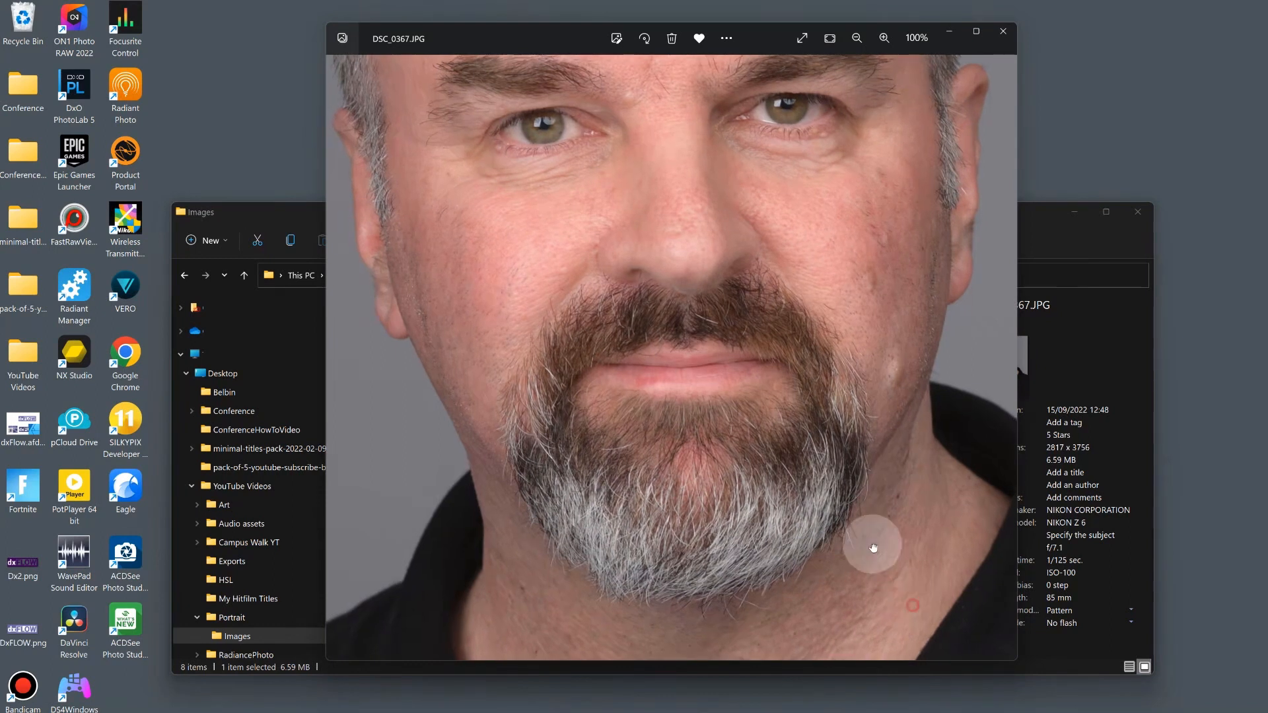
pyautogui.moveTo(874, 549); pyautogui.dragTo(676, 140)
pyautogui.moveTo(708, 506); pyautogui.dragTo(845, 58)
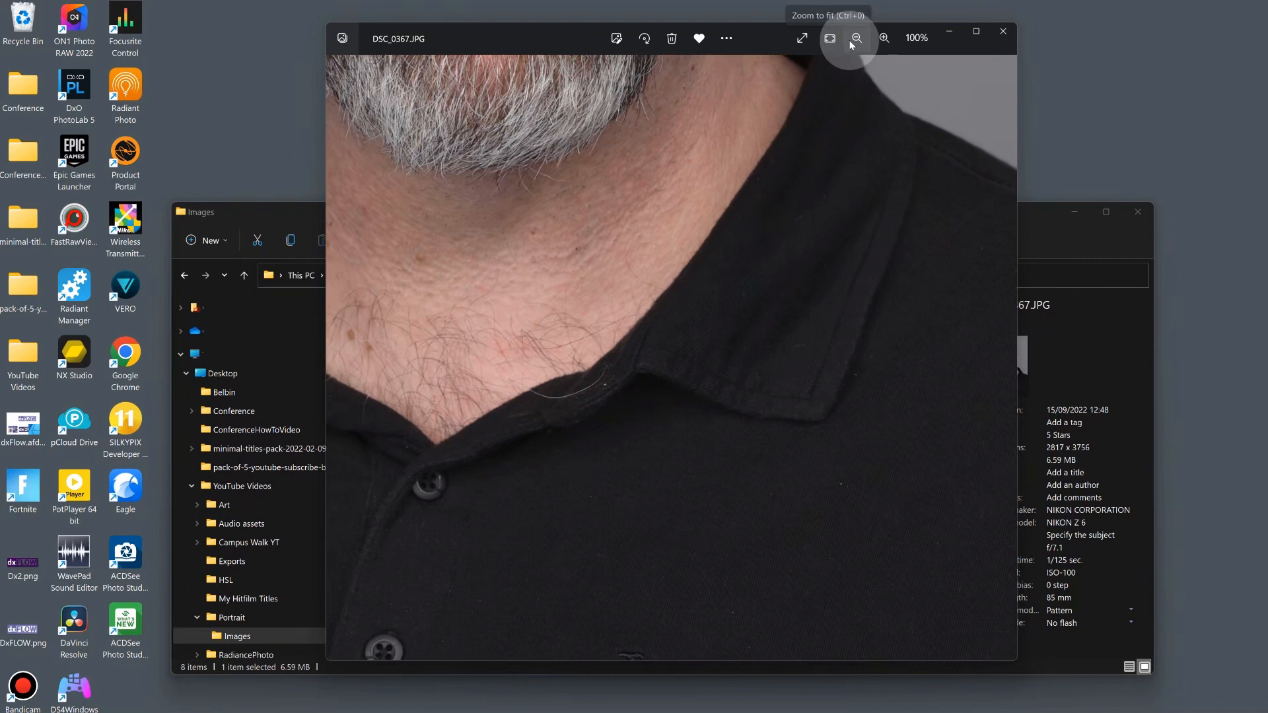
# Fit the original portrait to the window and compare it once more with DSC_0367_Ri.jpg.
pyautogui.doubleClick(647, 200)
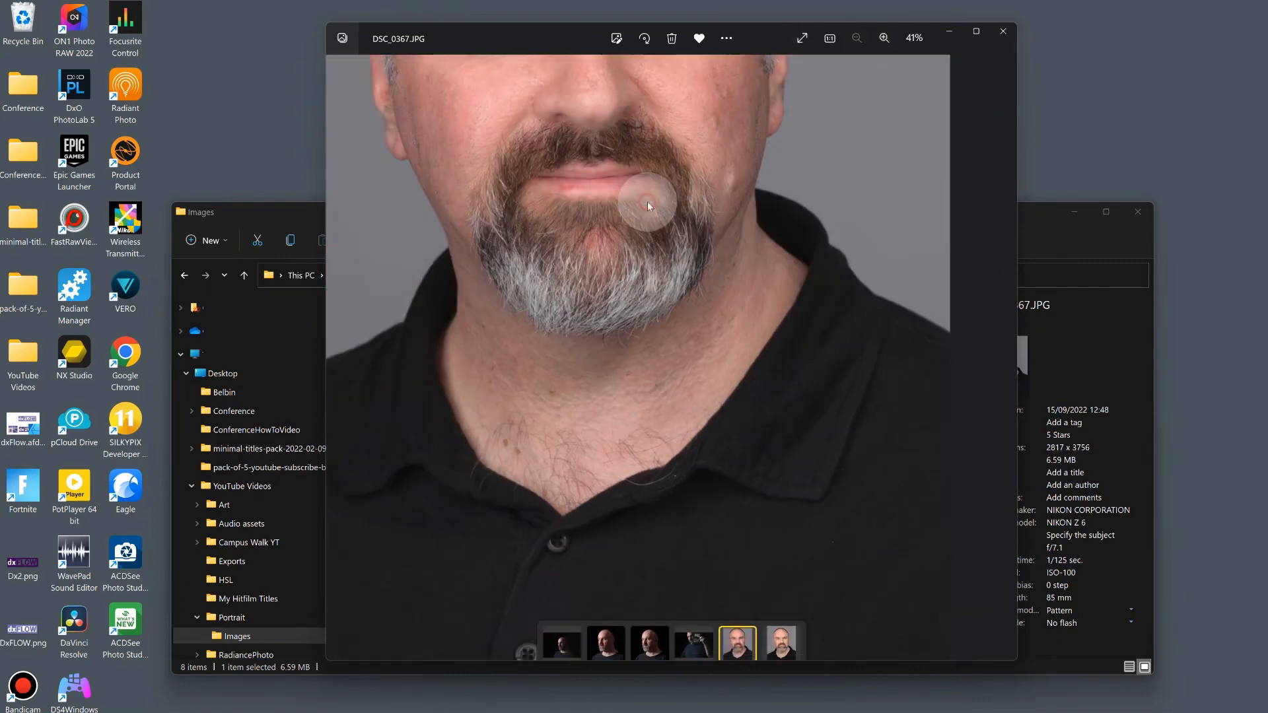
pyautogui.click(779, 622)
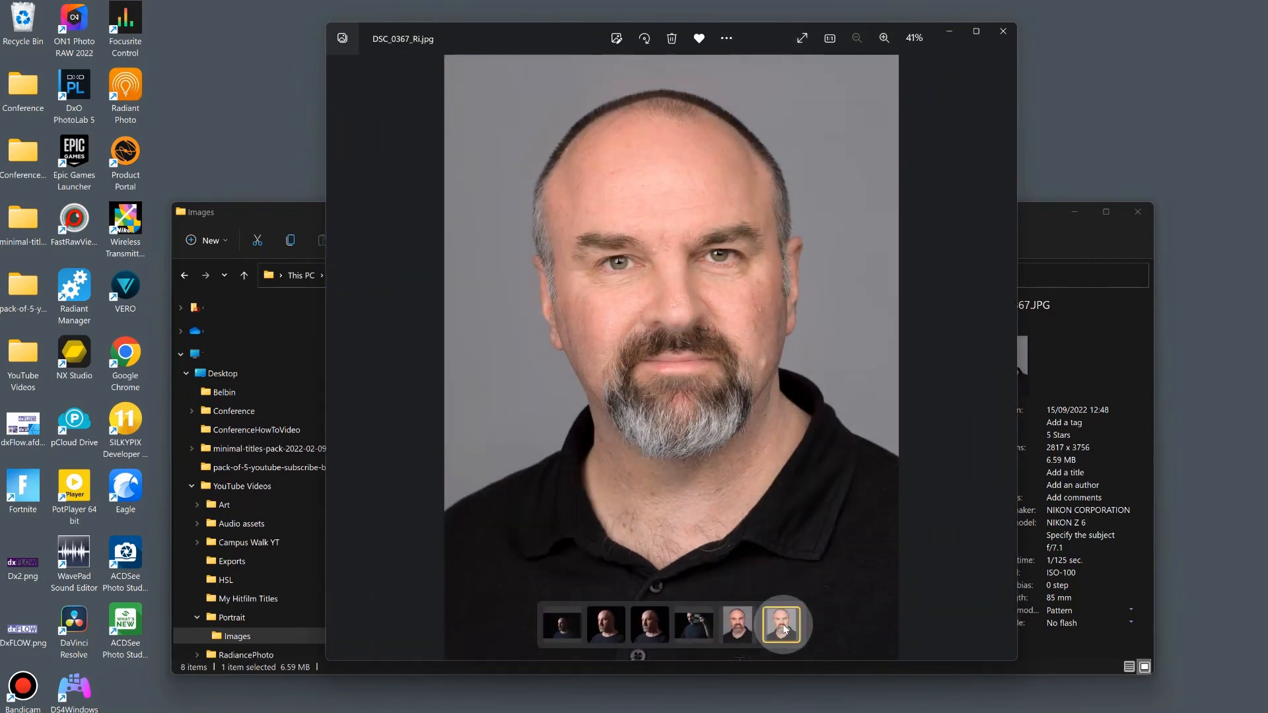
pyautogui.click(731, 632)
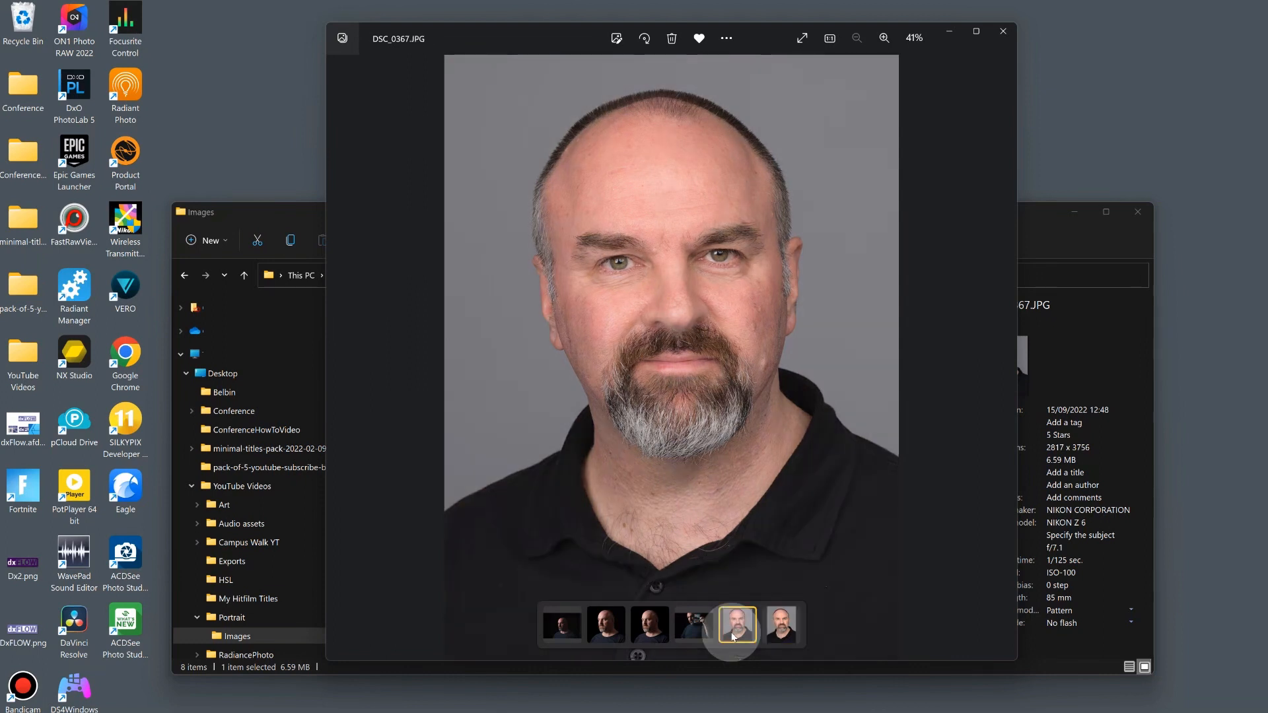